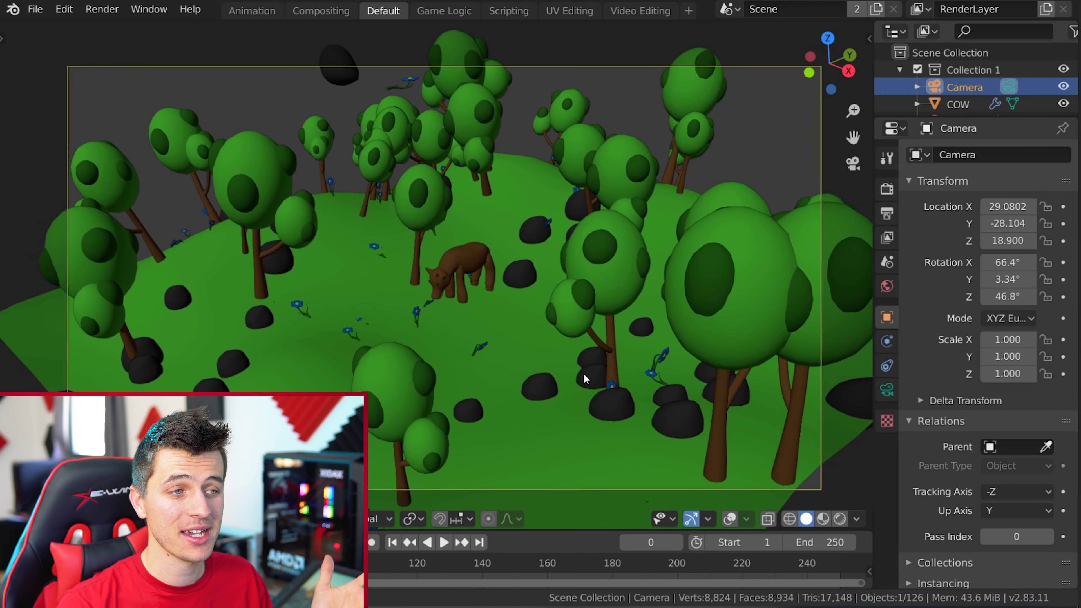
Look through the camera with Numpad 0, then zoom and pan in toward the cow.
key("KP_0")
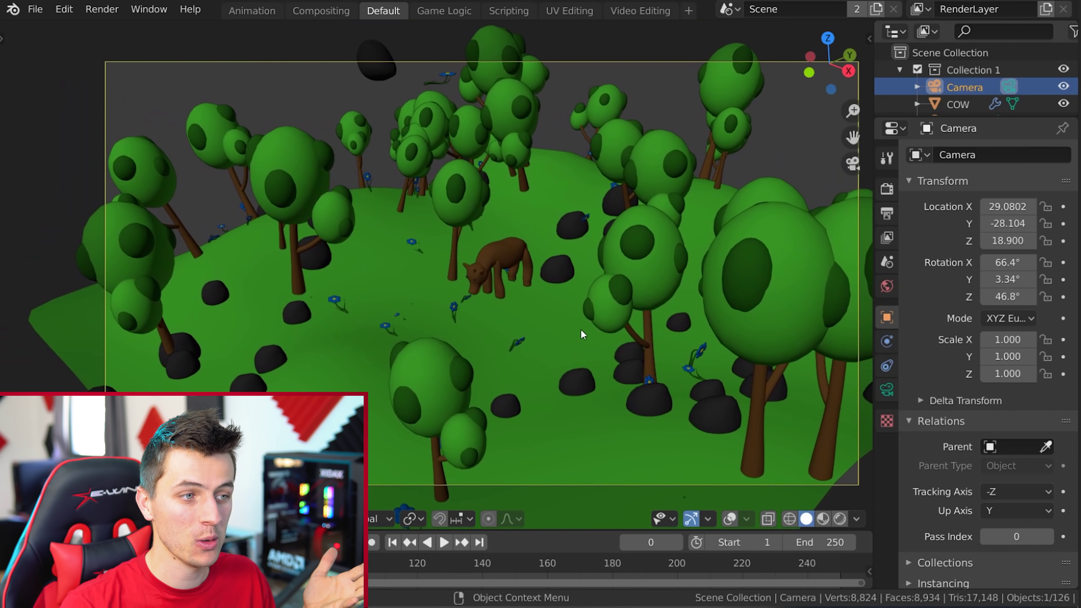
scroll(613, 347, "up", 1)
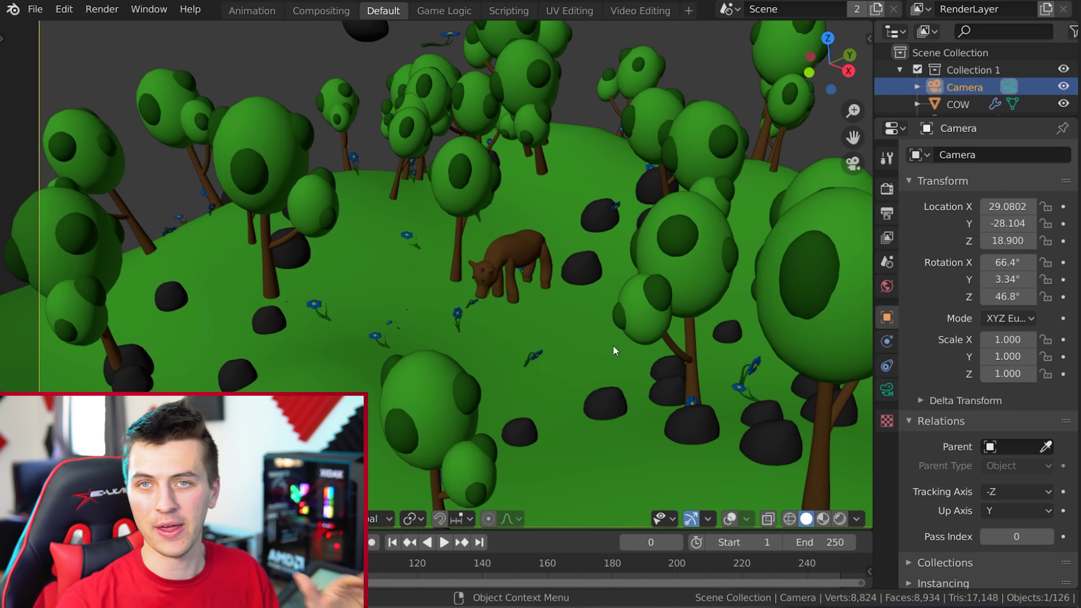
middle_click_drag(595, 339, 552, 316, "shift")
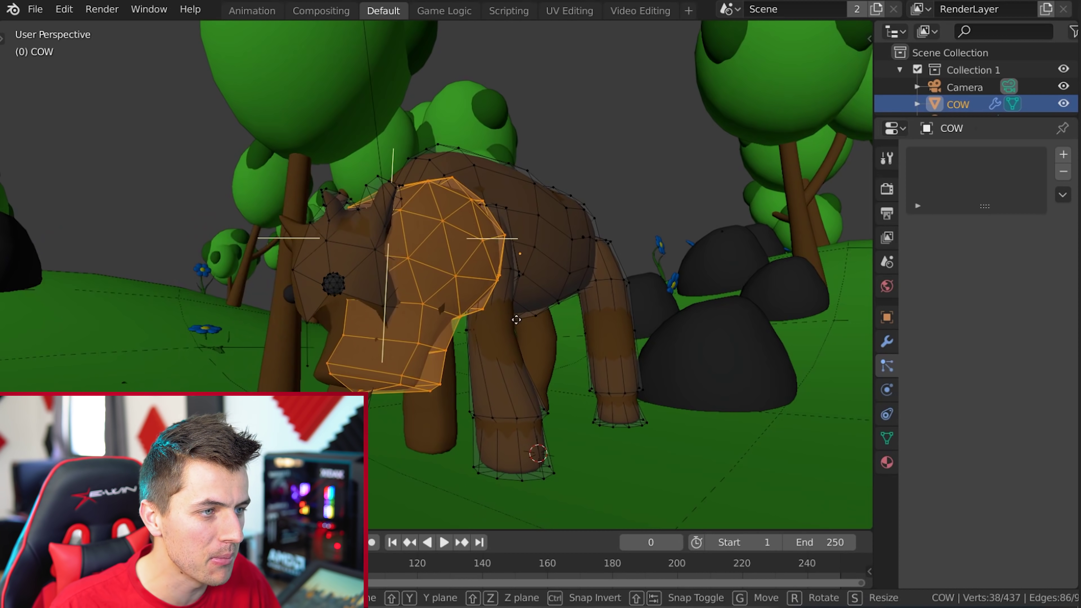
Confirm the head's new position, then orbit around the cow and the forest scene.
left_click(509, 180)
middle_click_drag(509, 180, 469, 303)
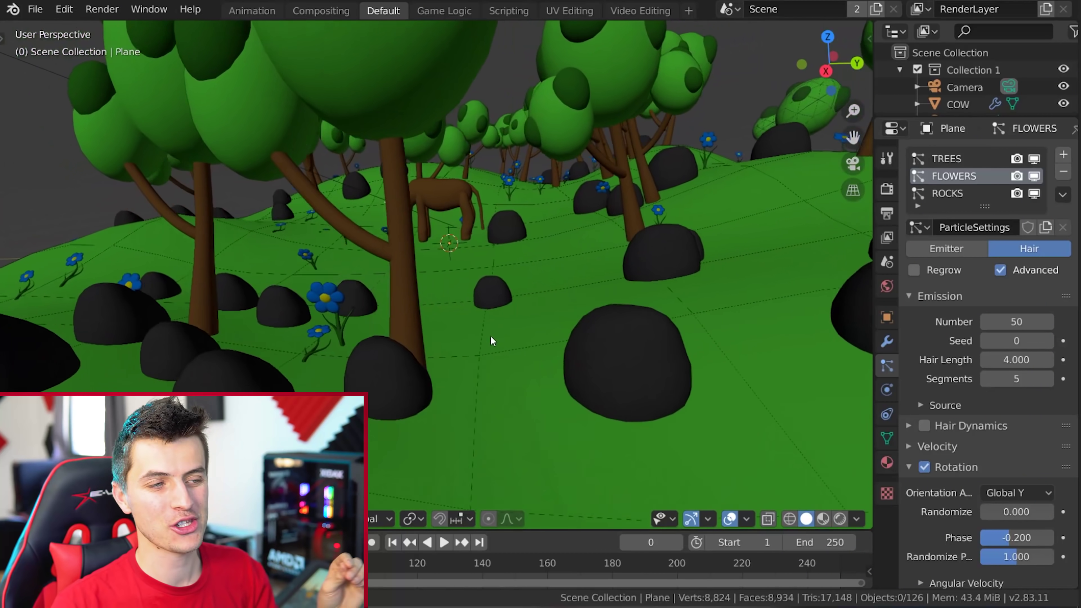
middle_click_drag(491, 336, 645, 345)
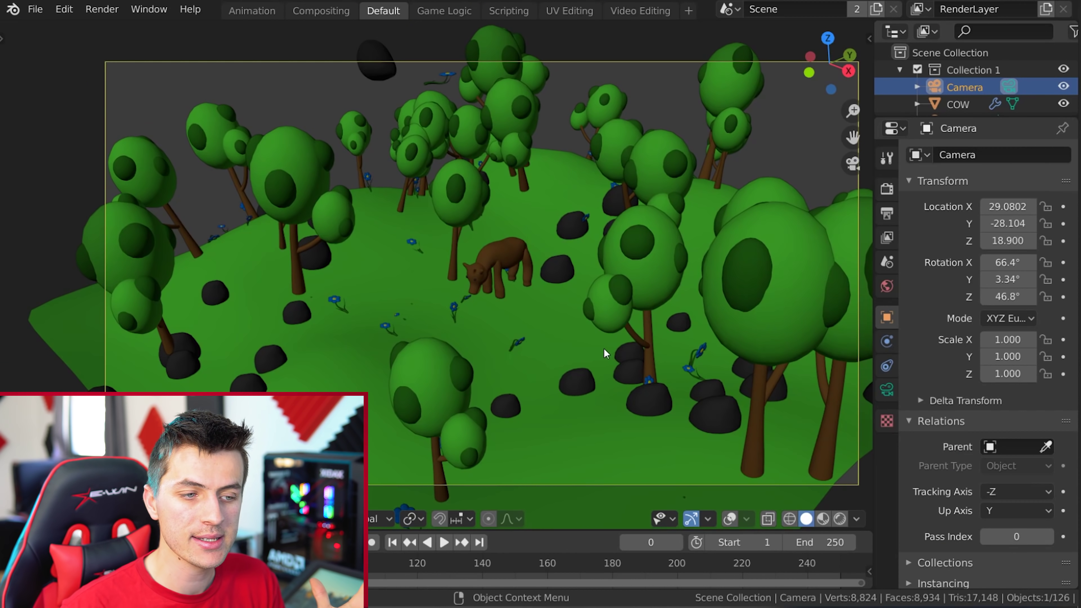
Zoom and pan close to the cow, select it, and orbit to a low front view.
scroll(603, 348, "up", 1)
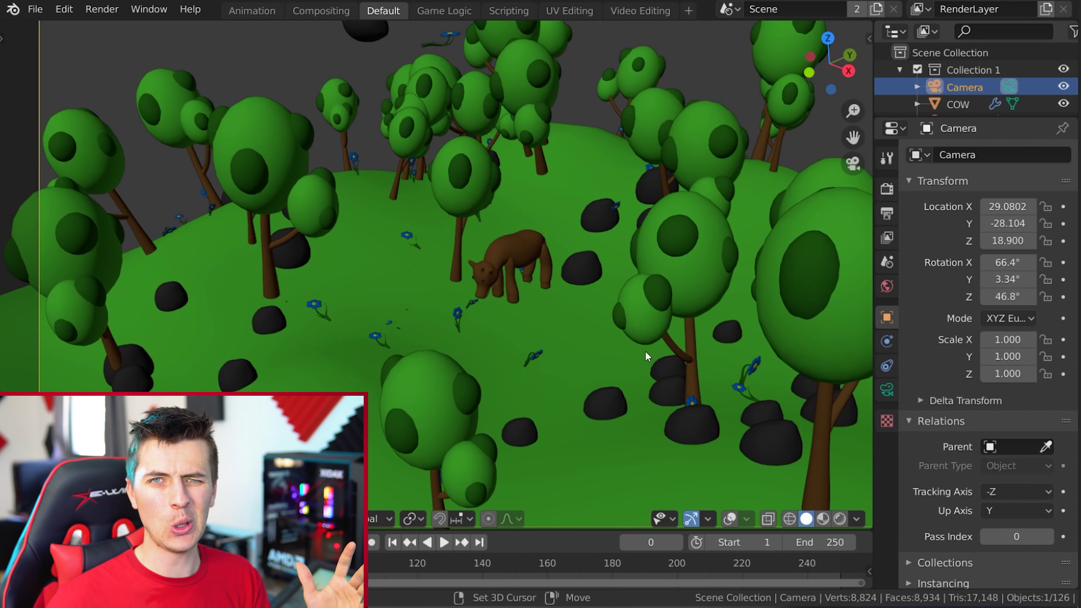
middle_click_drag(646, 352, 545, 311, "shift")
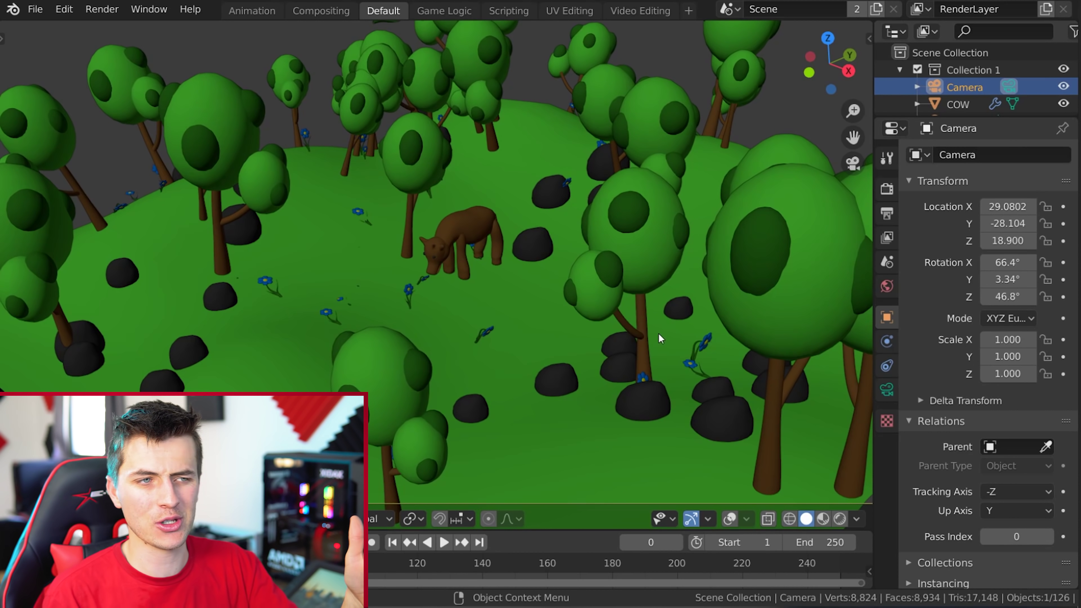
scroll(624, 307, "up", 8)
middle_click_drag(624, 307, 563, 384, "shift")
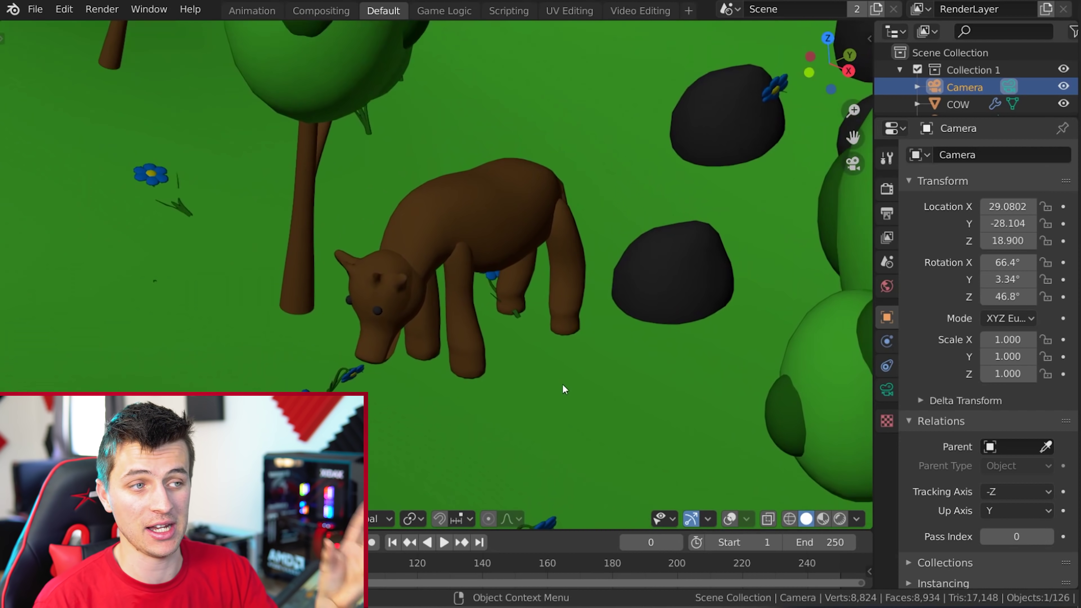
scroll(439, 256, "up", 2)
left_click(439, 257)
scroll(439, 257, "down", 3)
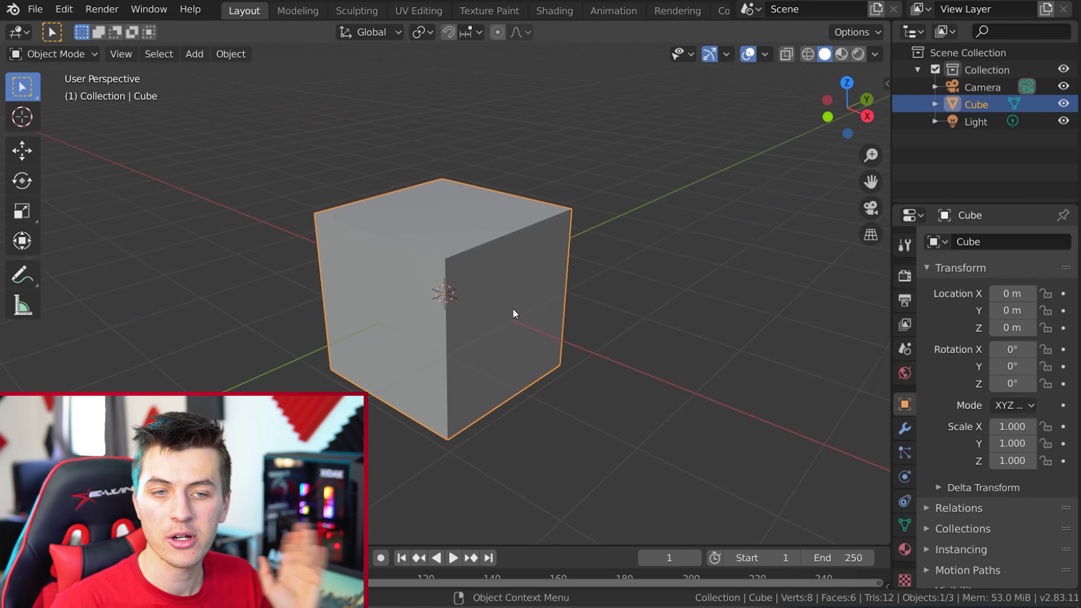
Subdivide the cube at level 2 into a sphere and shade it smooth.
key("ctrl+2")
right_click(515, 278)
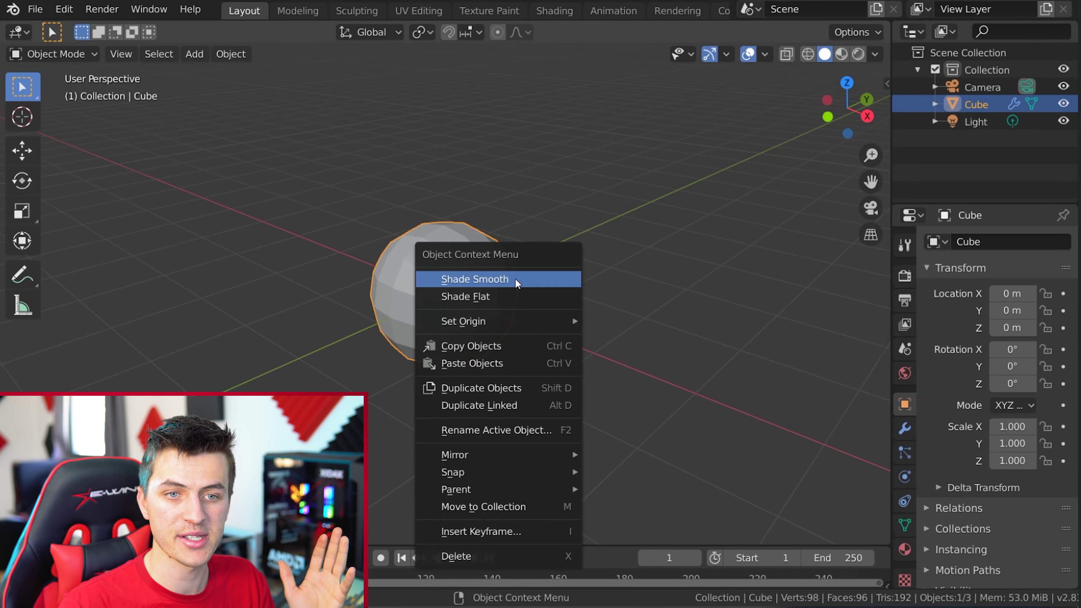
left_click(515, 278)
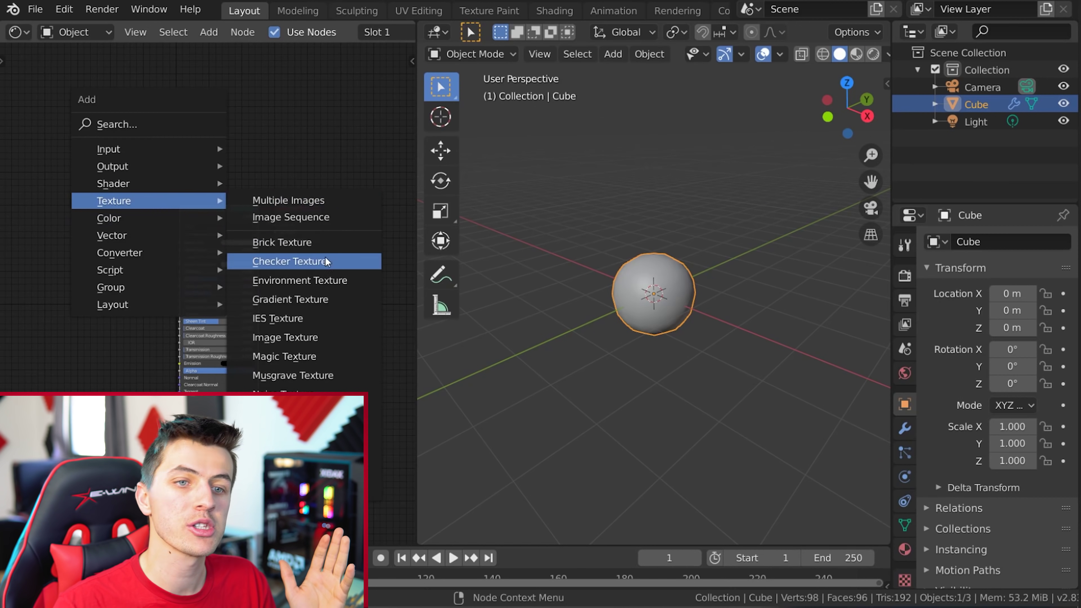
Add an Image Texture node and load the fingerprints image into it.
left_click(285, 337)
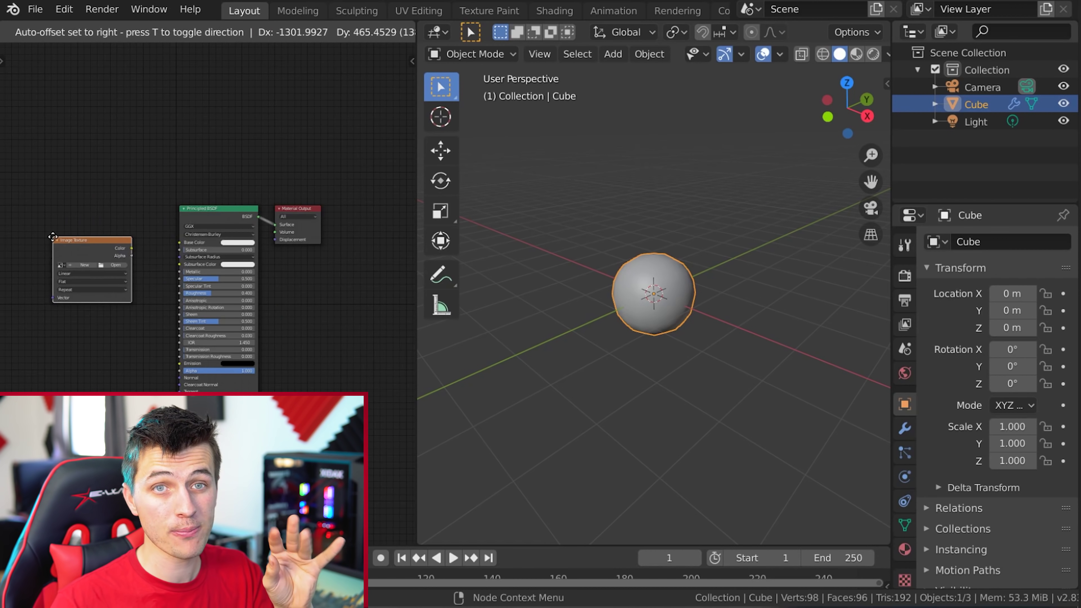
left_click(85, 225)
left_click(81, 213)
left_click(368, 195)
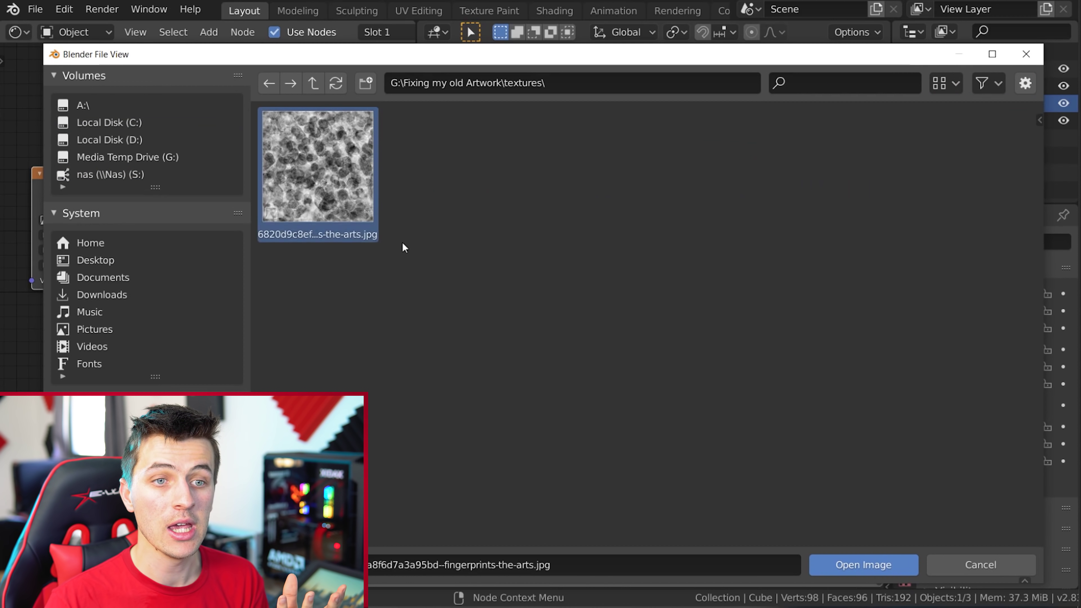
double_click(332, 164)
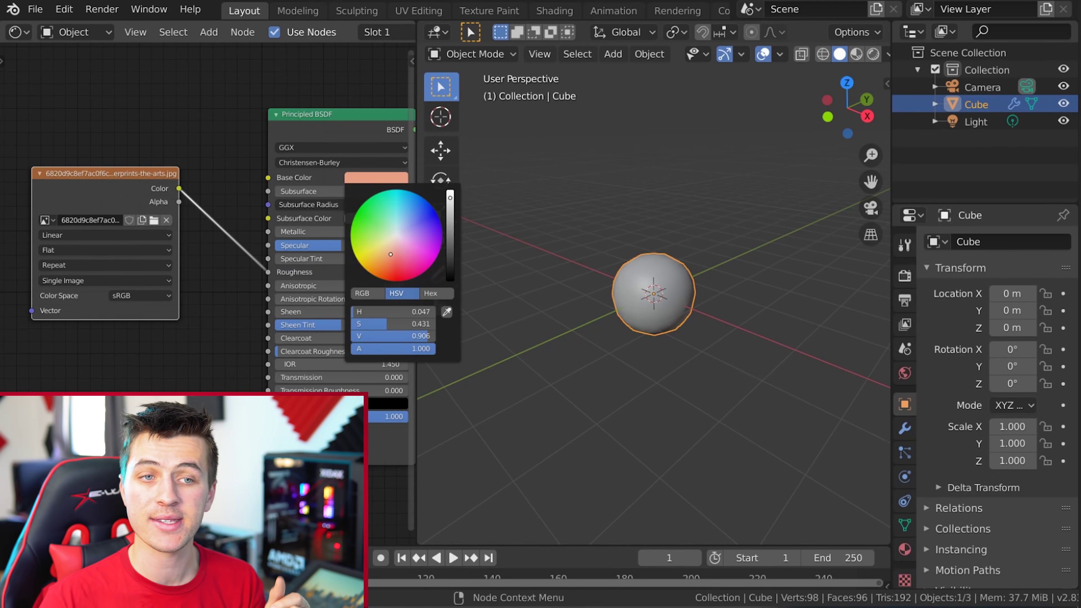
Tint the base colour orange and preview the textured clay sphere from another angle.
left_click_drag(391, 251, 386, 267)
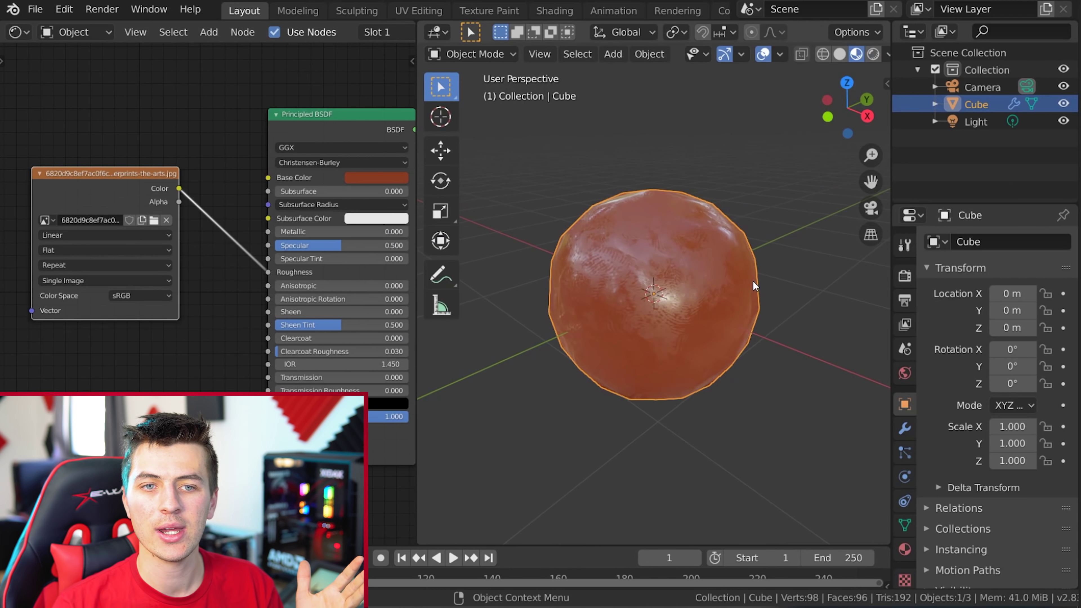
key("alt+a")
middle_click_drag(717, 316, 667, 266)
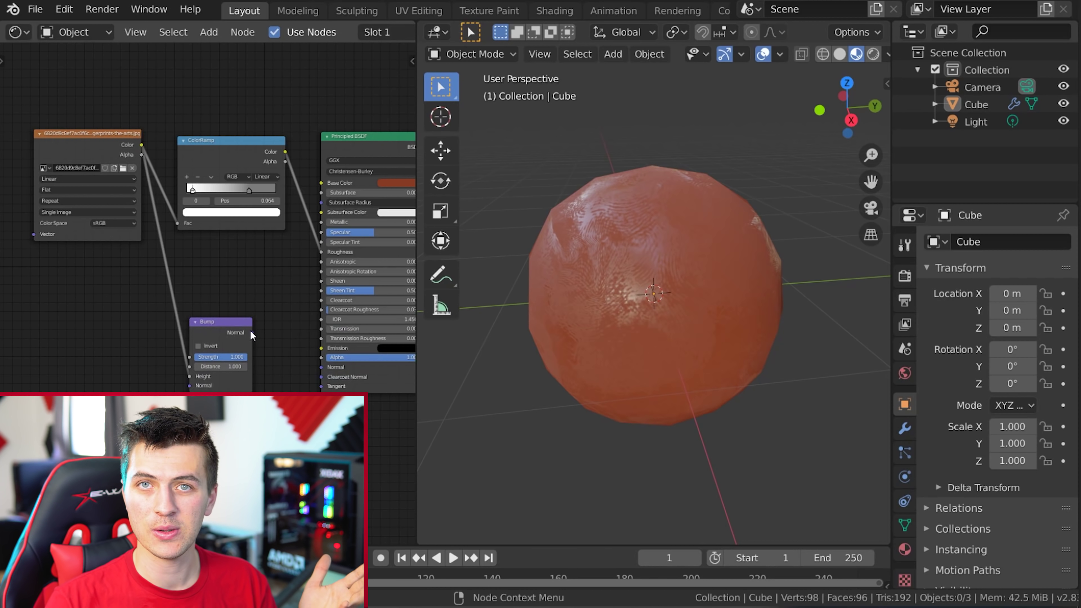
scroll(475, 381, "up", 4)
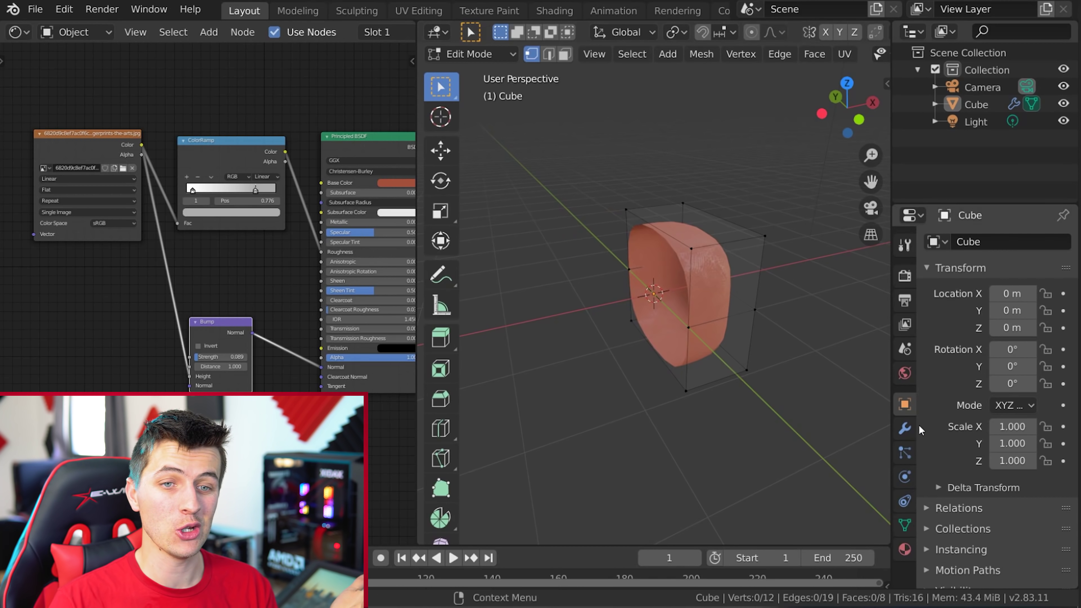
Add a Mirror modifier to the nose and check the mirrored shape.
left_click(906, 428)
left_click(996, 241)
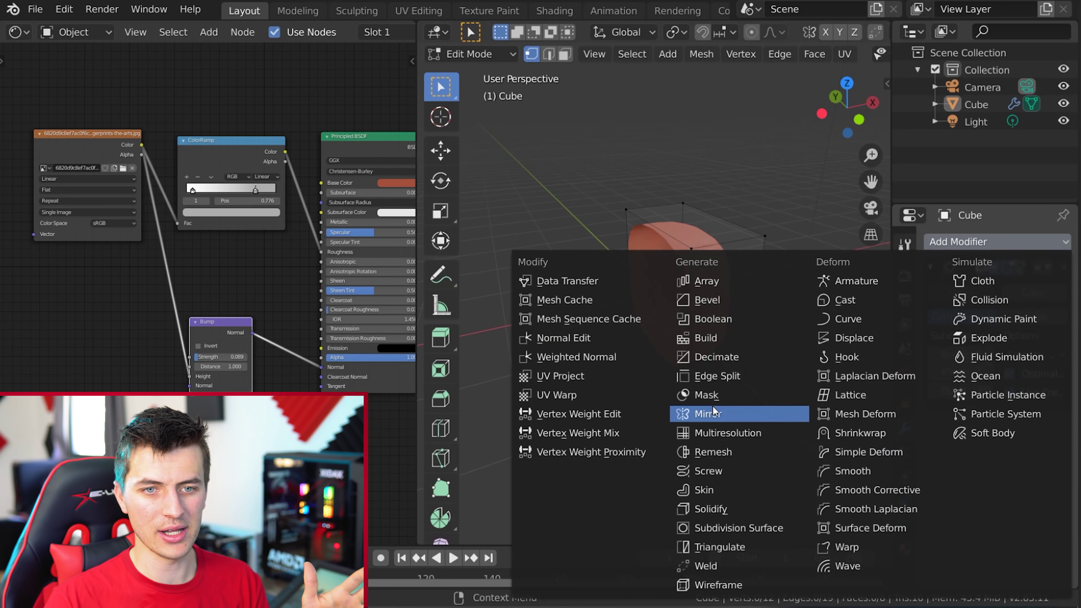
left_click(713, 409)
middle_click_drag(672, 298, 645, 282)
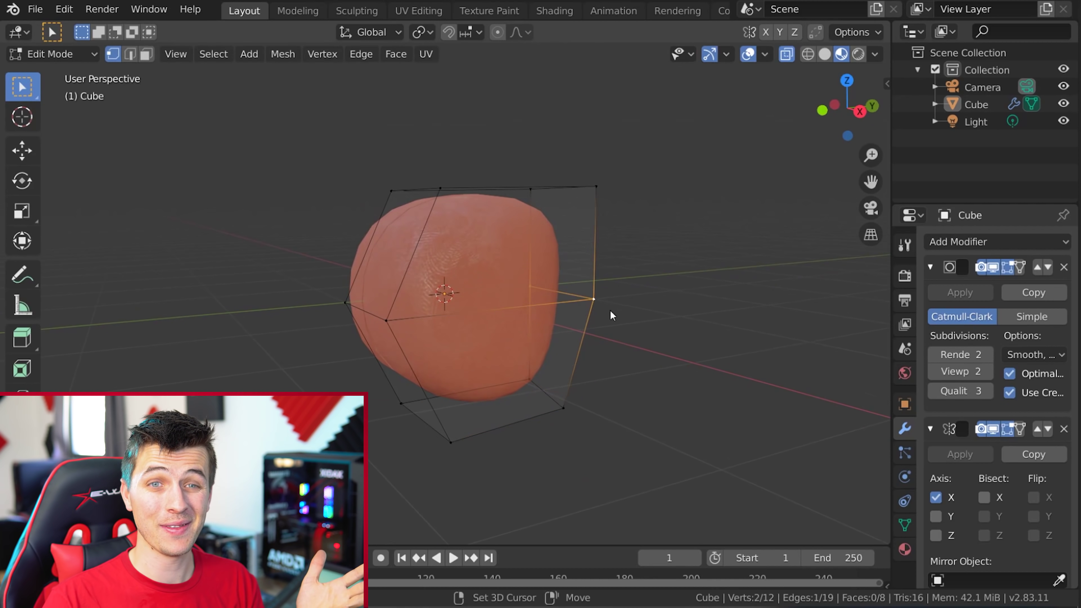
Move a vertex, then inset and extrude the top face inward to form nostrils.
key("g")
key("i")
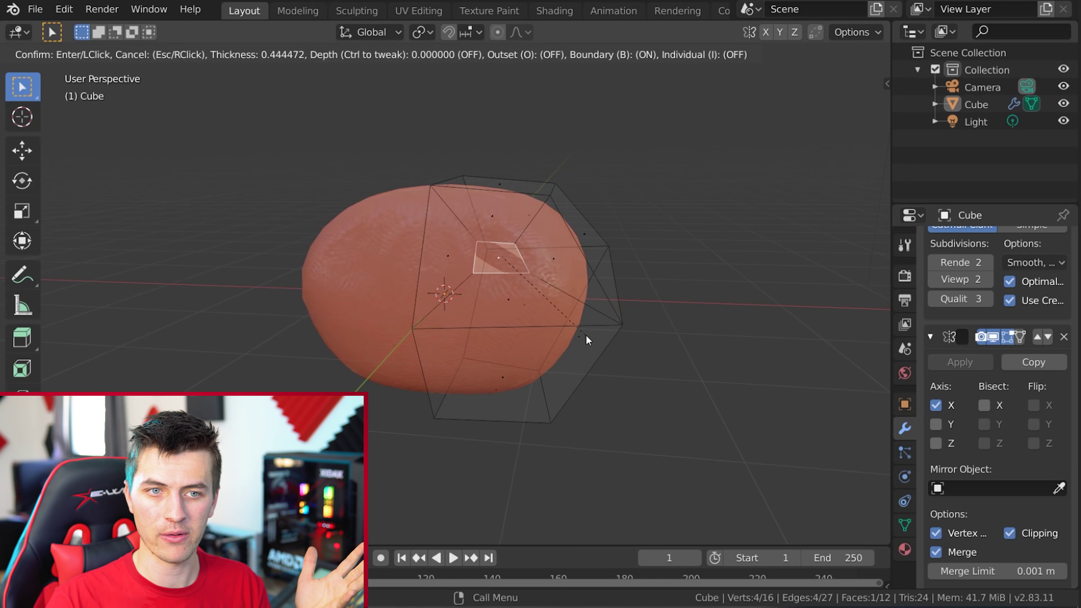
left_click(586, 336)
key("e")
key("2")
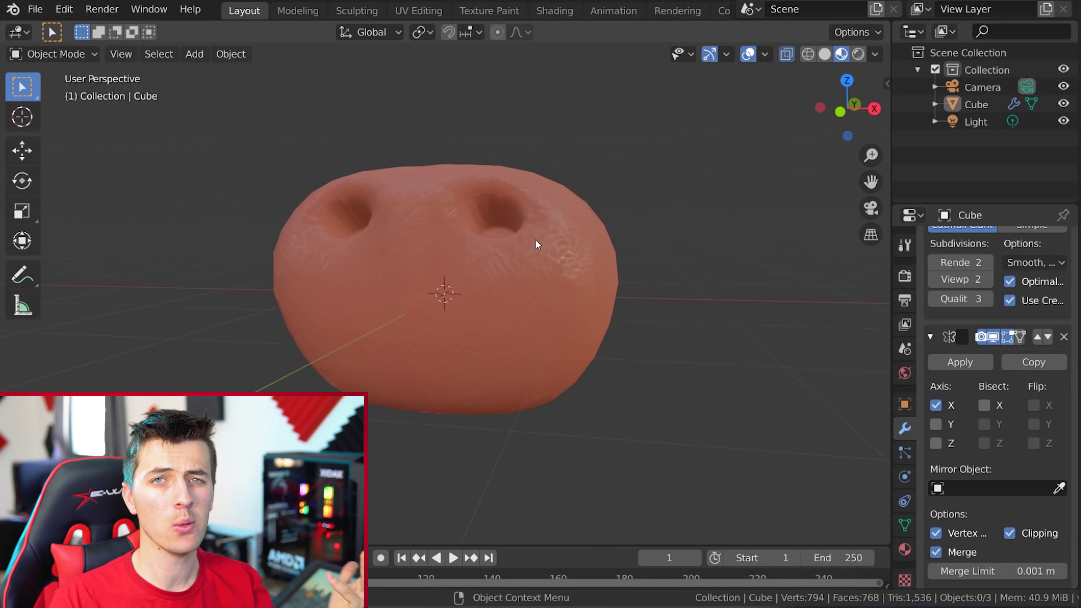
Move the selected face down to stretch the nose.
scroll(623, 229, "down", 3)
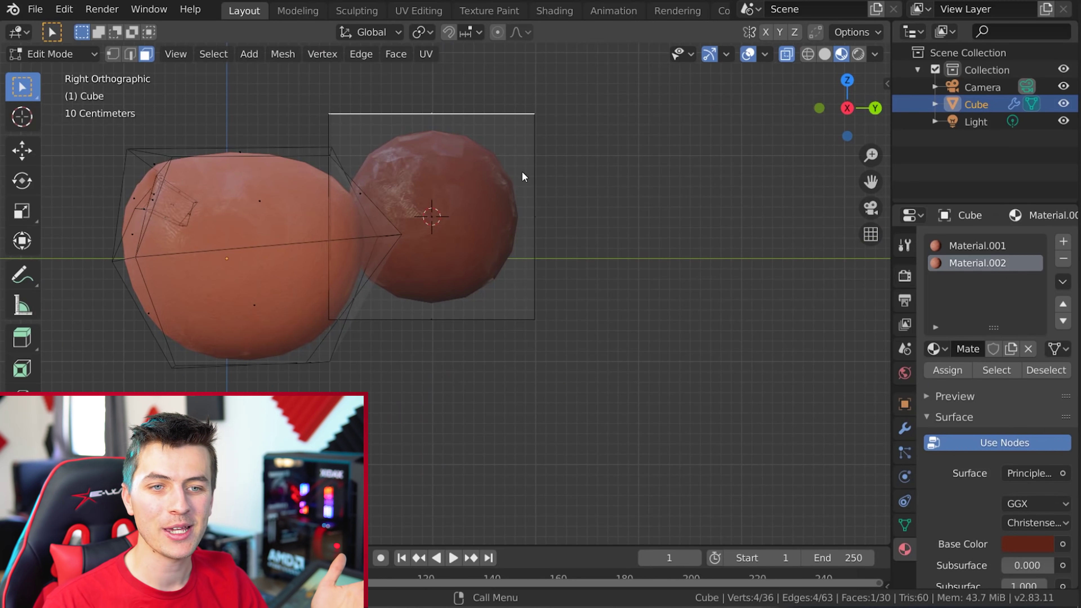
key("g")
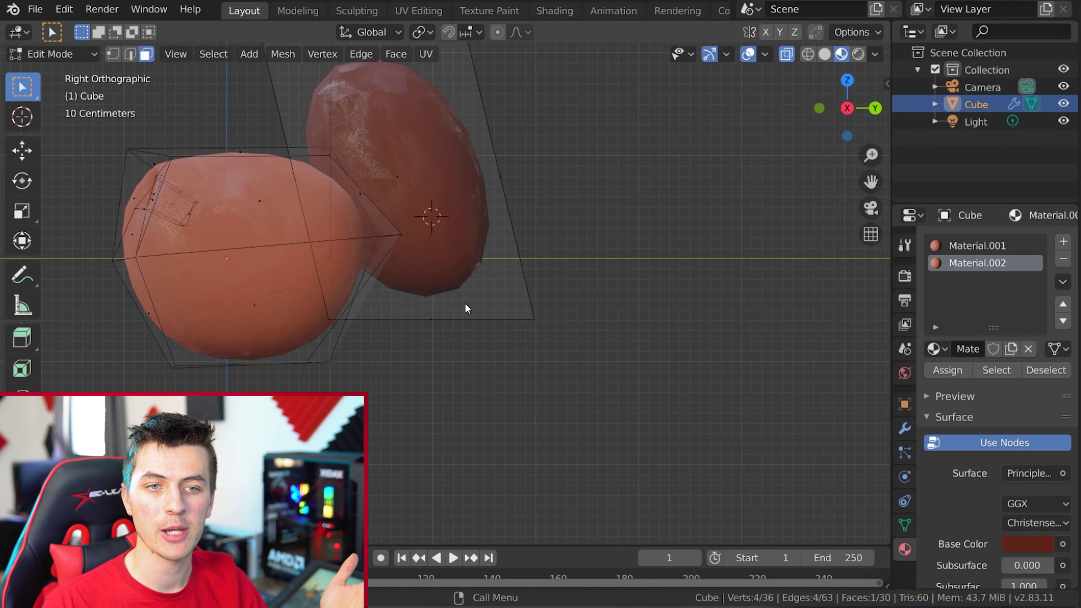
key("g")
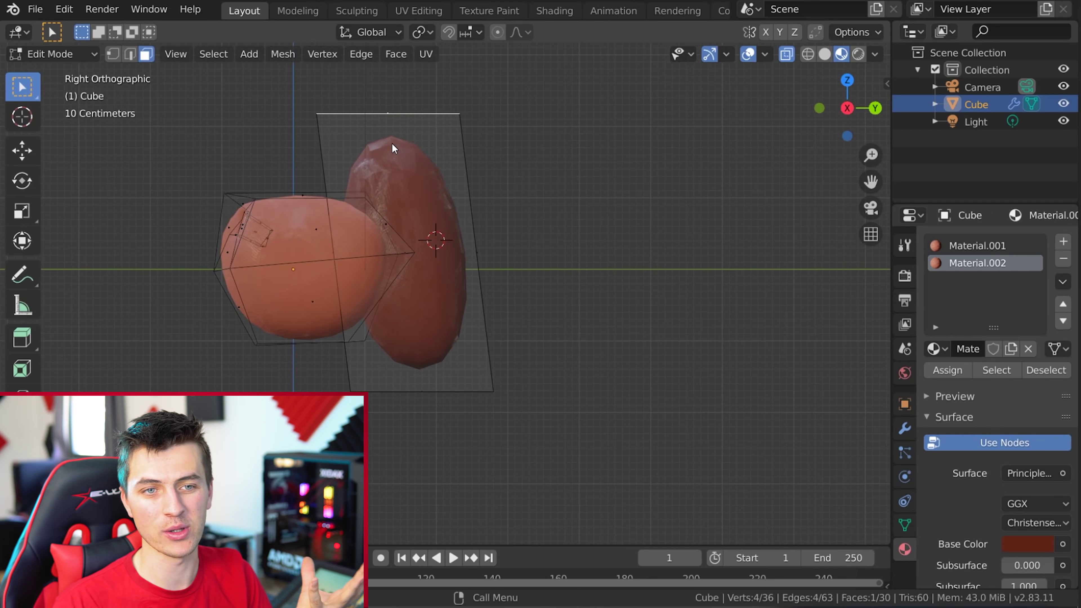
Add a loop cut around the body, slide the edge loop, and pick a body face.
key("ctrl+r")
left_click(463, 244)
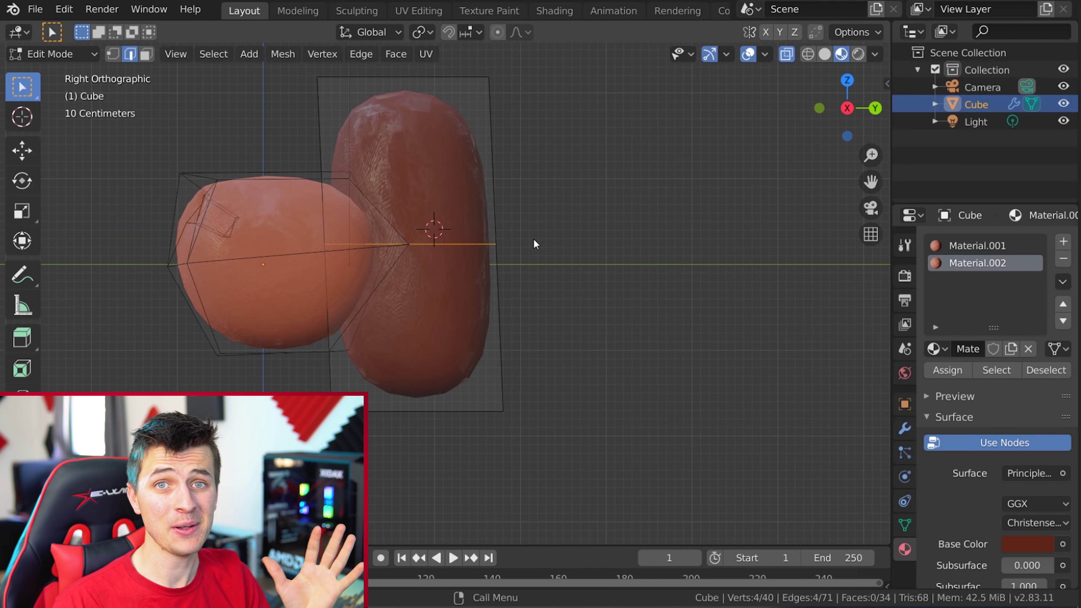
middle_click_drag(472, 141, 468, 154, "shift")
key("g")
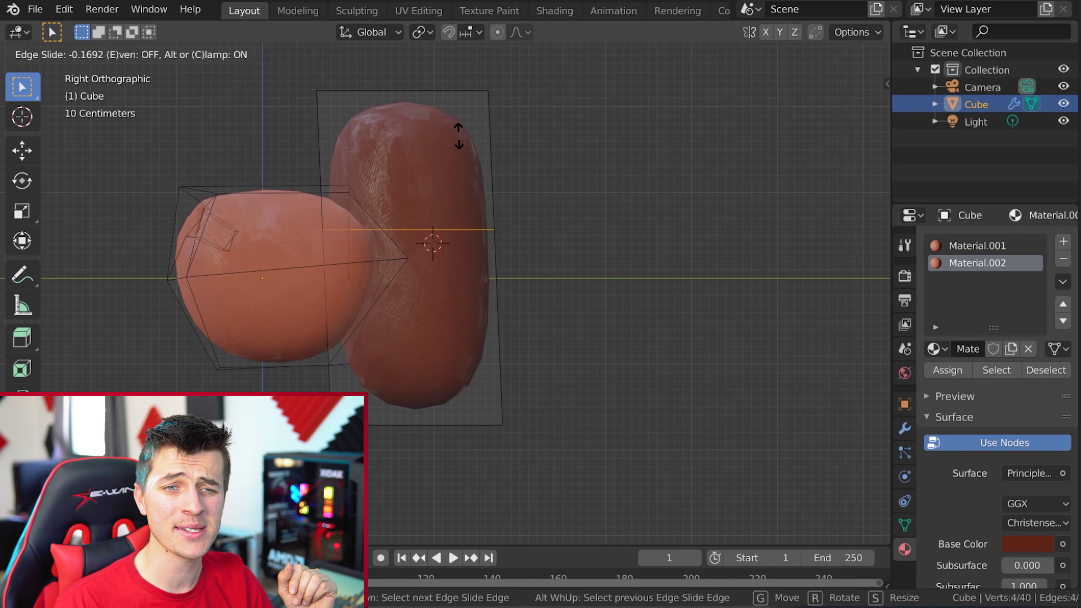
middle_click_drag(396, 367, 345, 316)
key("3")
left_click(346, 316)
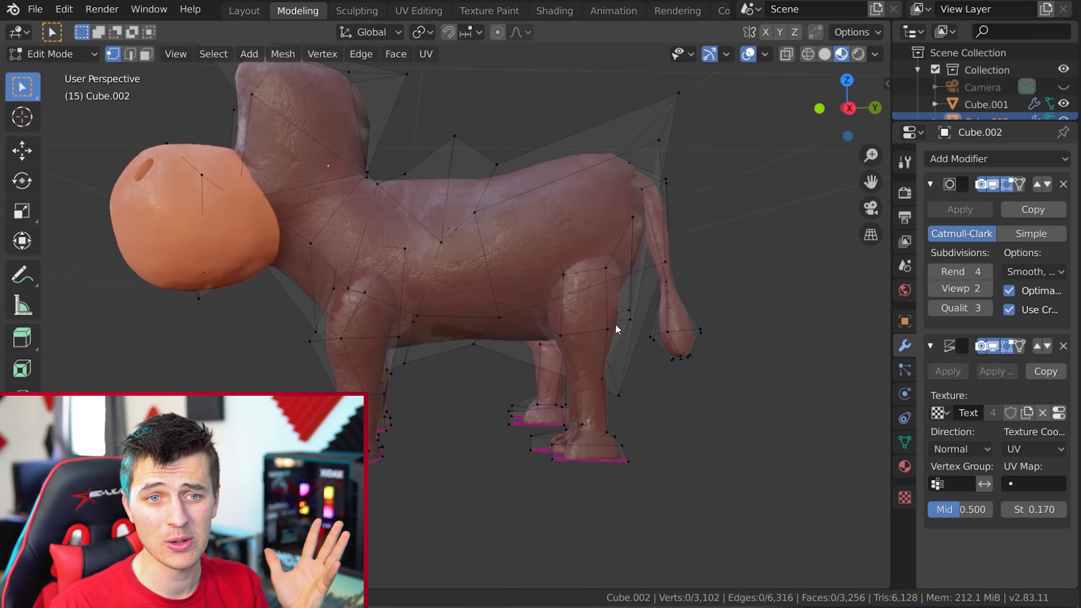
Orbit around the cow, select a whole front leg, and try moving it before cancelling.
middle_click_drag(613, 324, 340, 336)
middle_click_drag(533, 318, 559, 343)
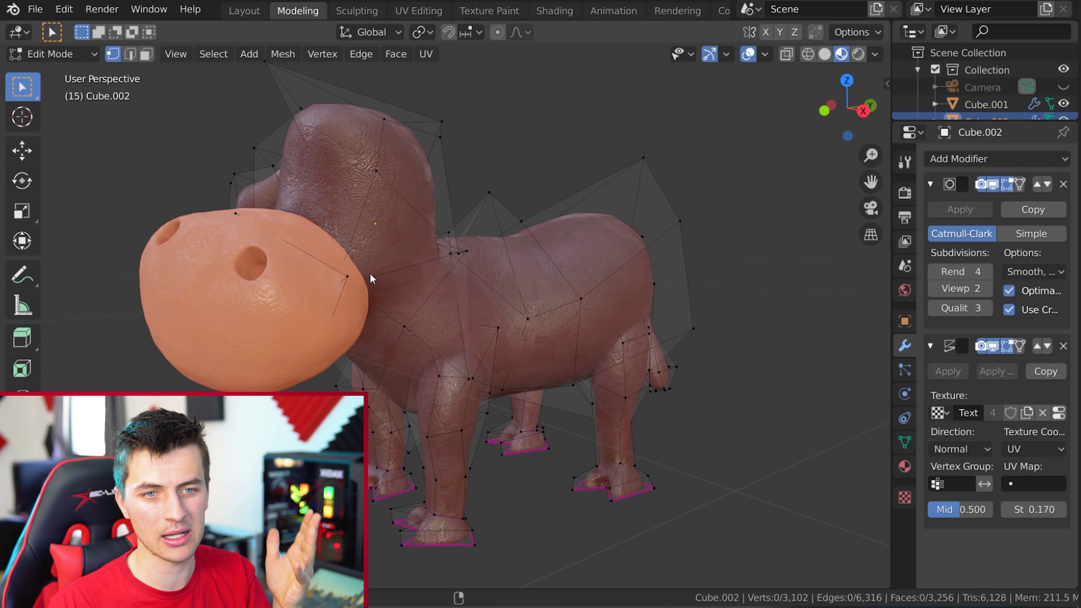
middle_click_drag(380, 268, 452, 362)
key("l")
key("g")
key("Escape")
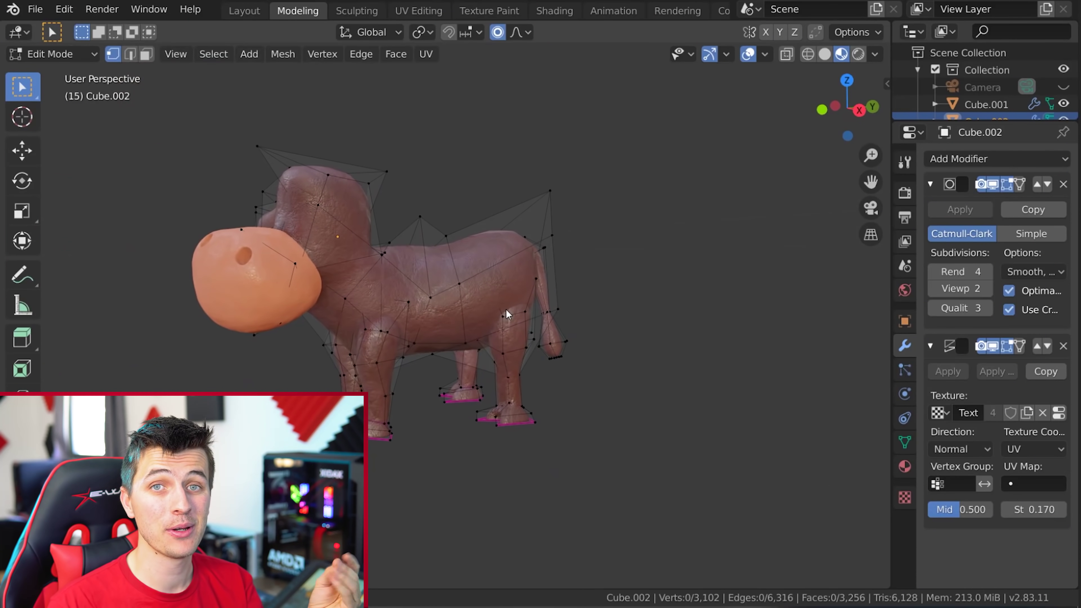
Adjust the clay displacement strength, assign the dark pupil material, and delete half an eye copy.
middle_click_drag(506, 309, 533, 311)
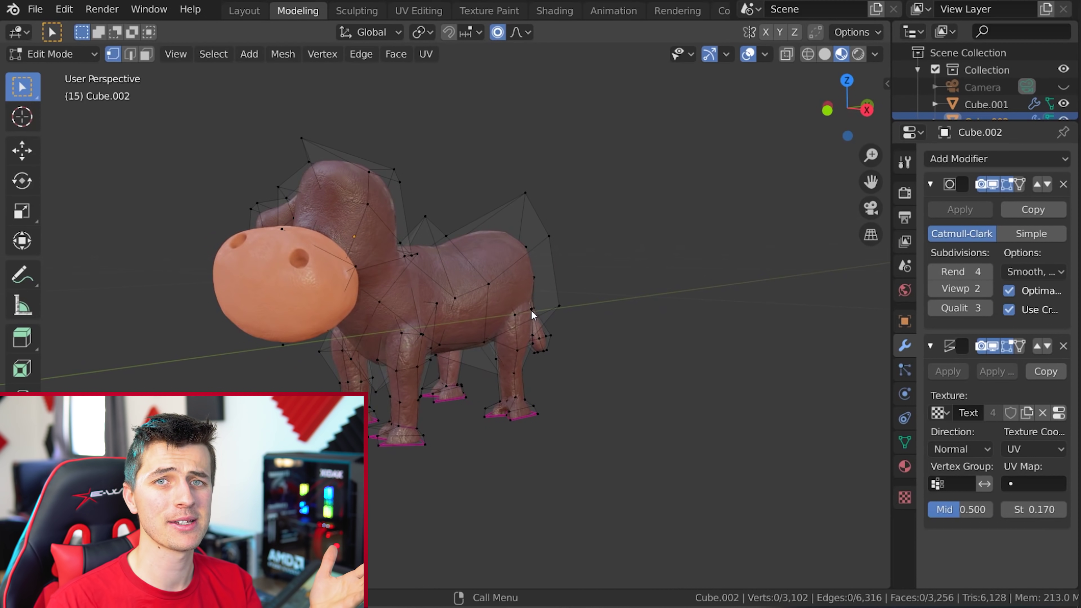
scroll(528, 313, "up", 3)
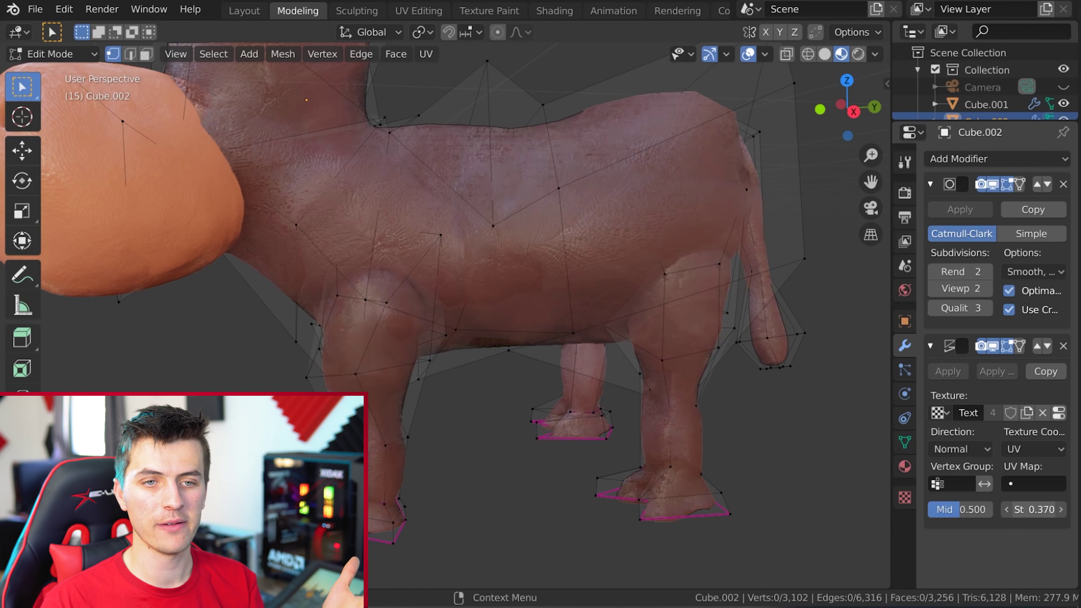
mouse_move(1035, 509)
left_mouse_down()
mouse_move(1012, 509)
mouse_move(1054, 511)
left_mouse_up()
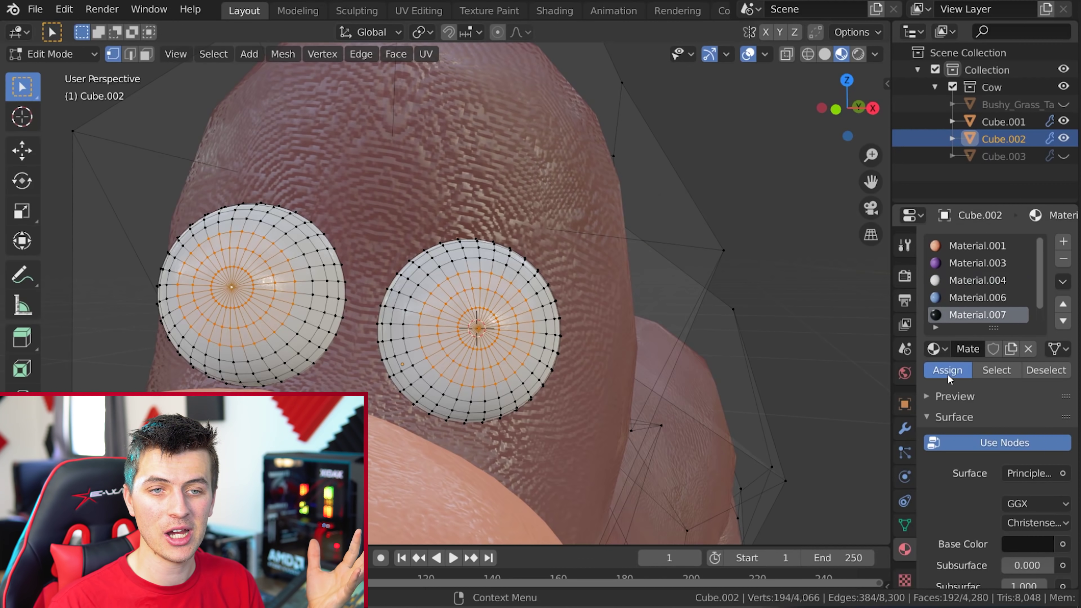
left_click(947, 370)
middle_click_drag(671, 375, 623, 362)
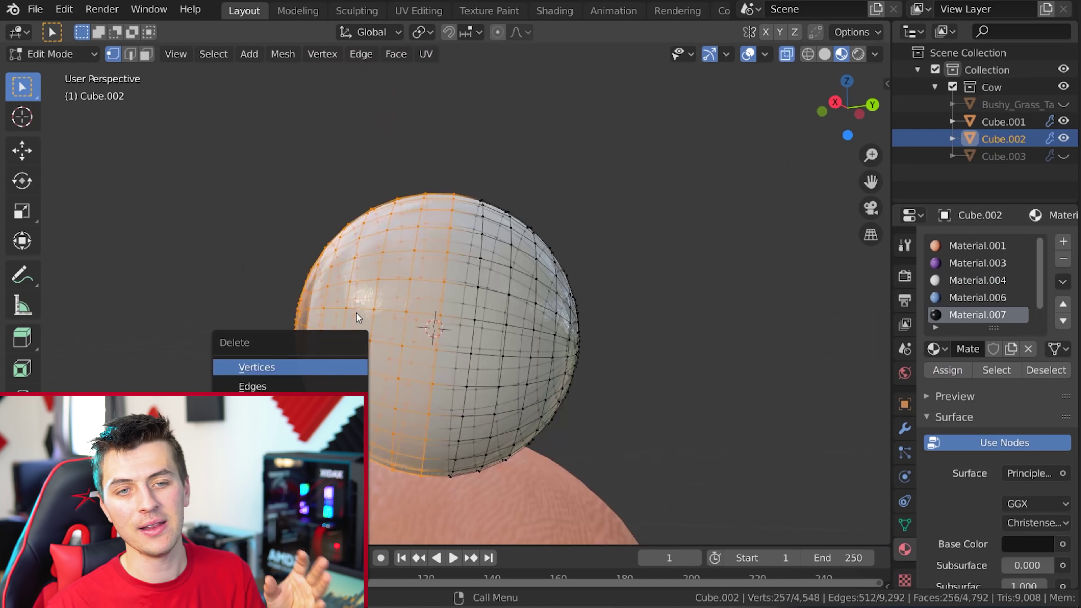
left_click(258, 367)
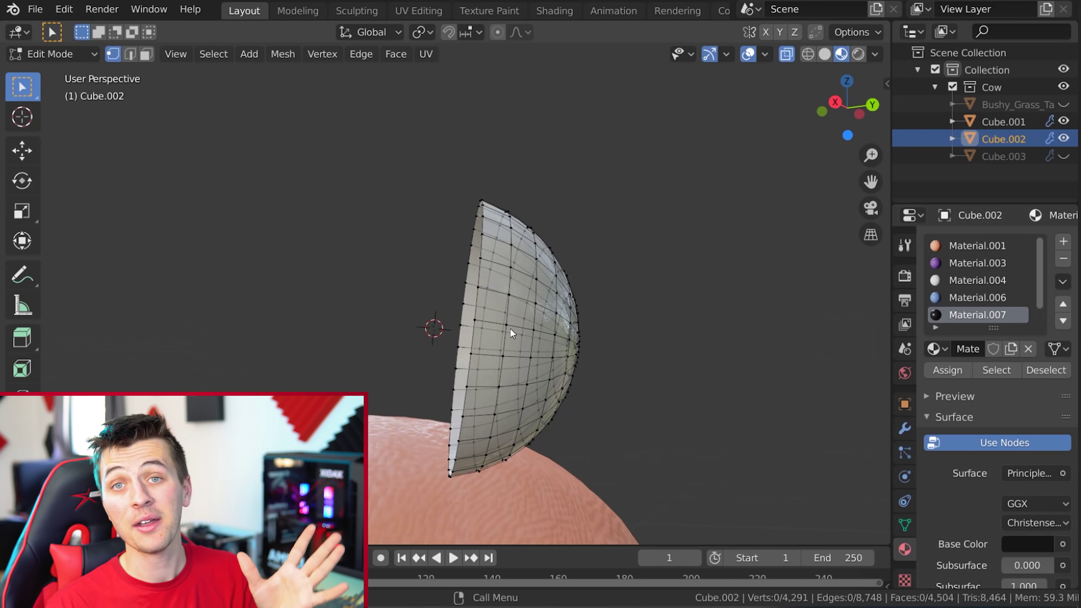
Scale and rotate the half-sphere eyelids over the eyes, then reposition the ear.
middle_click_drag(559, 302, 553, 307)
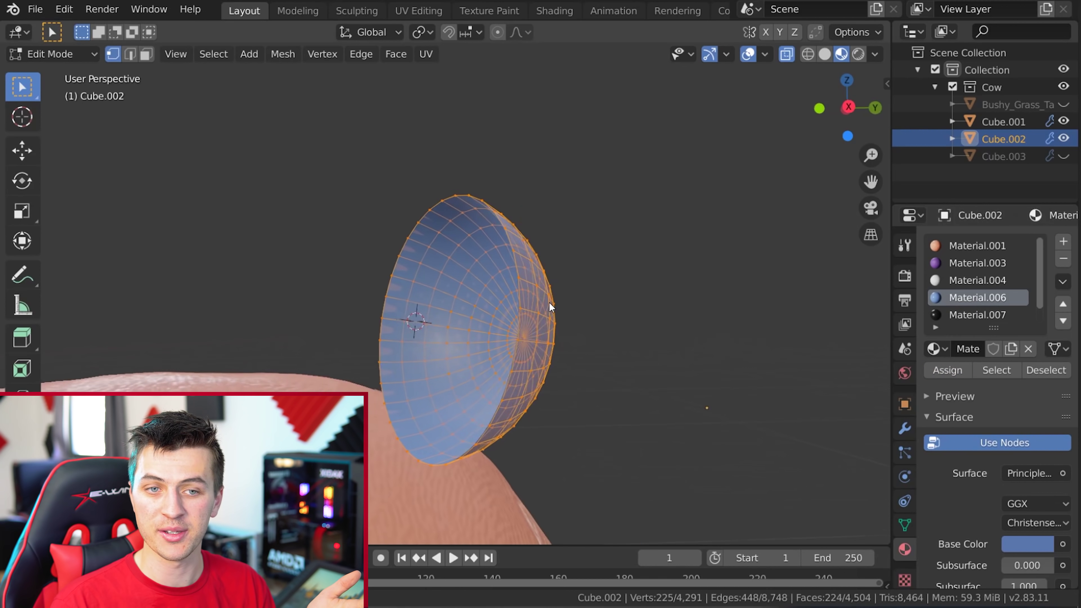
left_click(632, 285)
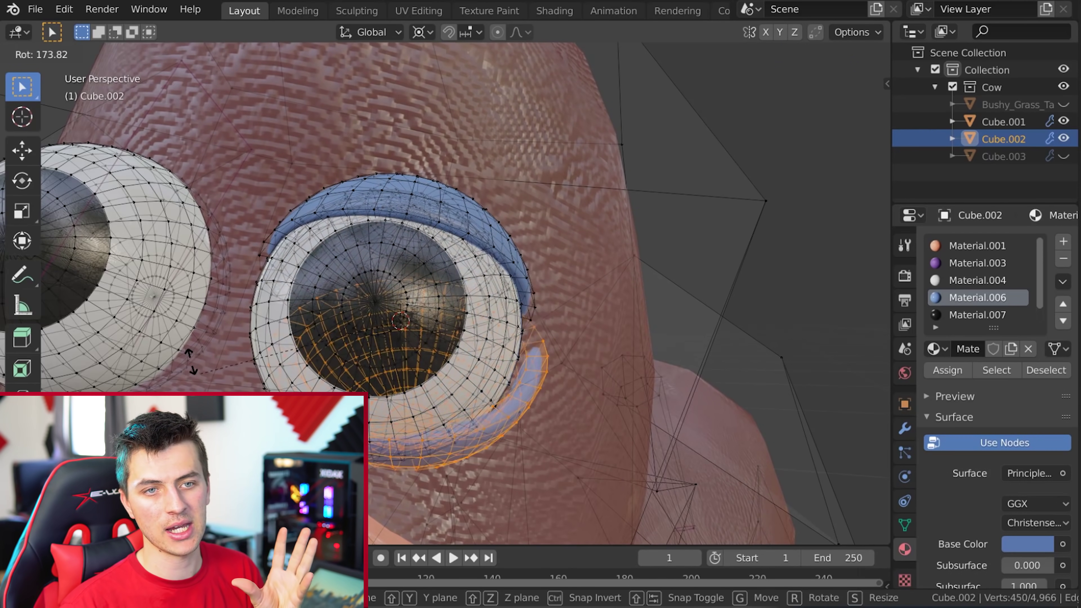
left_click(189, 276)
left_click(333, 304)
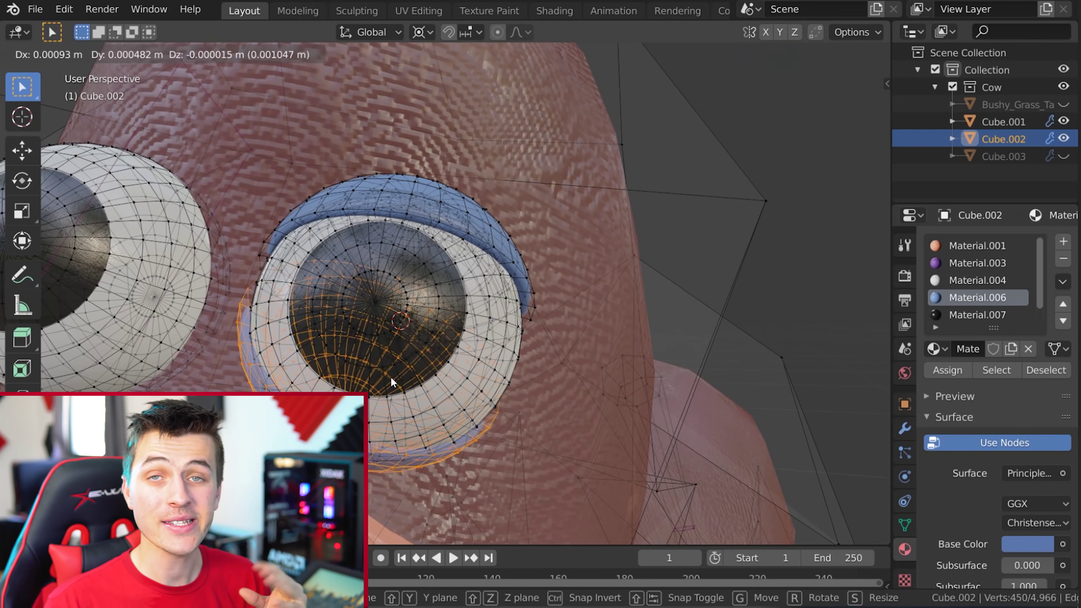
key("g")
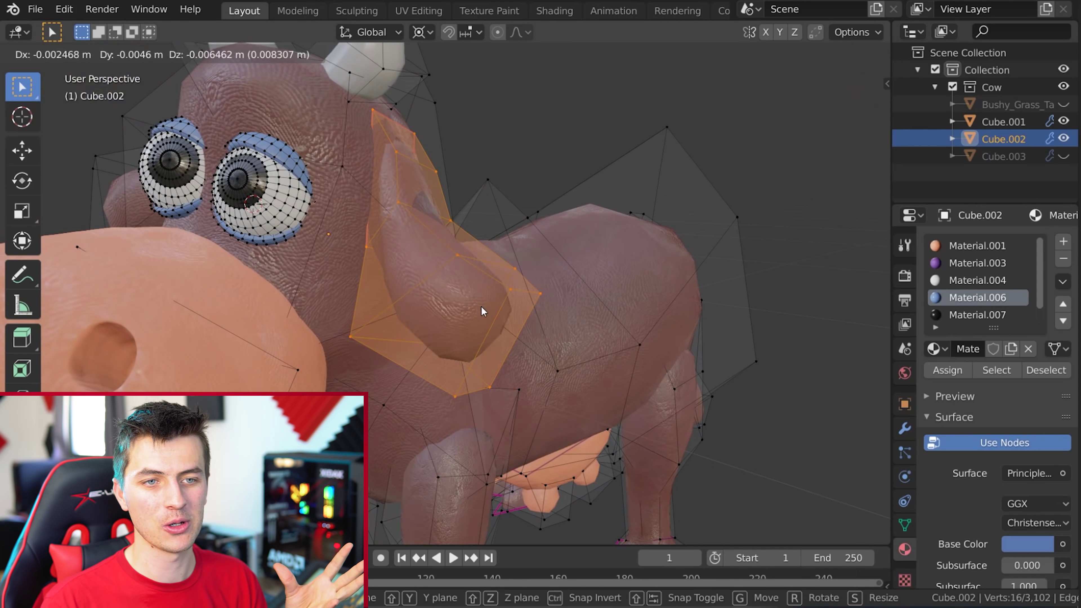
left_click(484, 310)
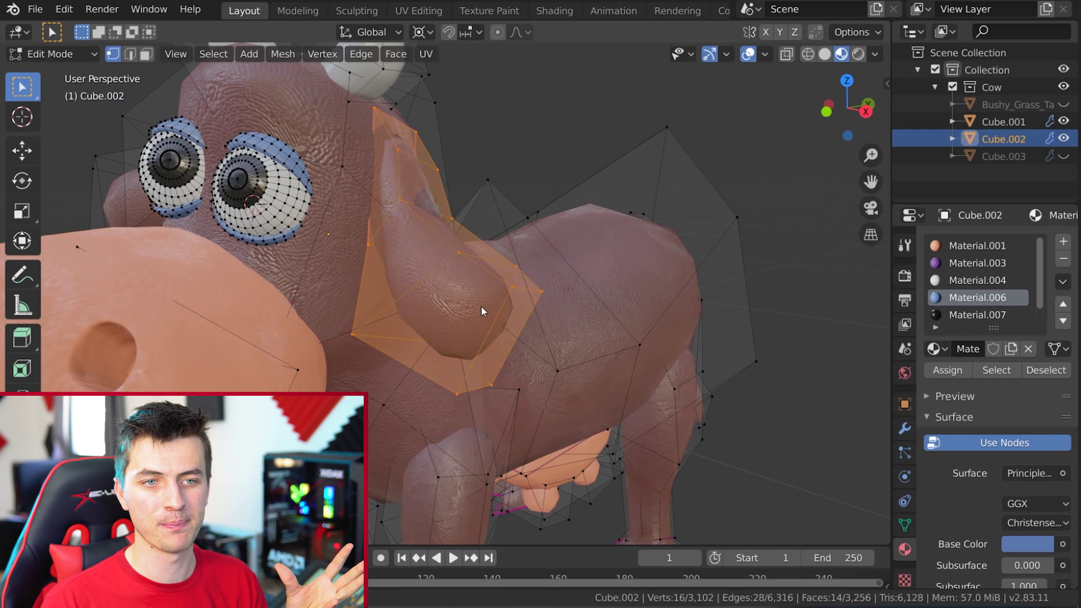
Select the whole horn and assign it the white Material.004.
middle_click_drag(482, 310, 377, 325)
scroll(572, 311, "down", 3)
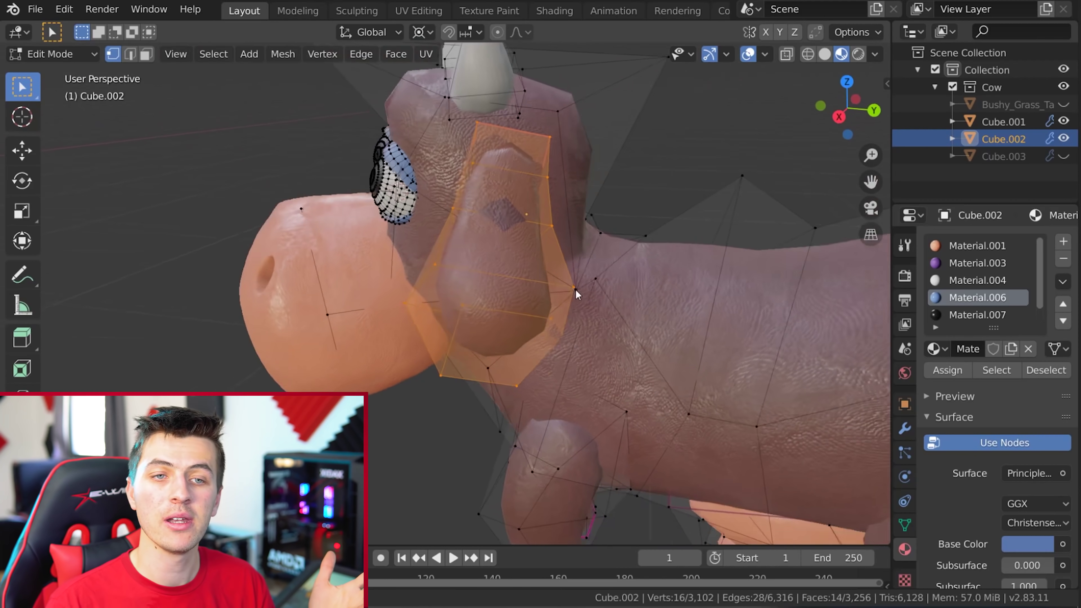
middle_click_drag(579, 295, 570, 222)
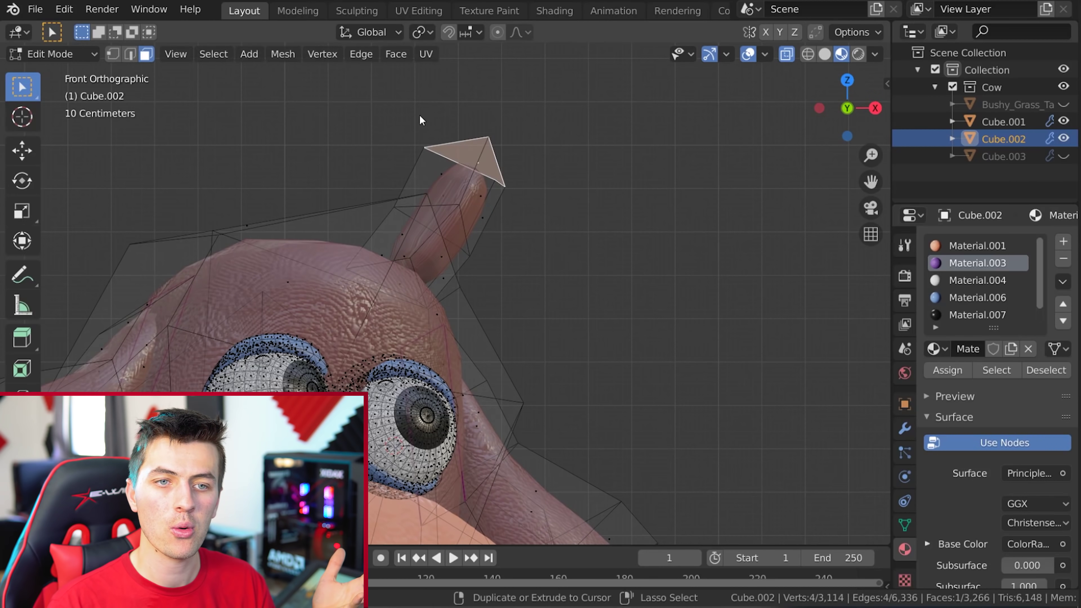
scroll(549, 209, "up", 2)
key("ctrl+l")
left_click(966, 280)
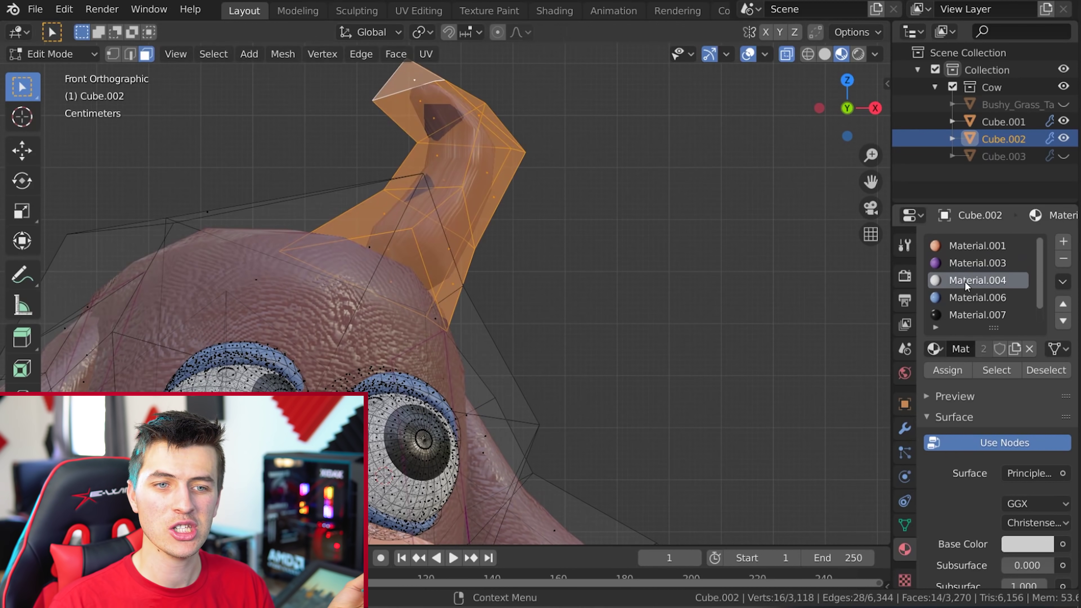
left_click(946, 370)
middle_click_drag(572, 224, 541, 230)
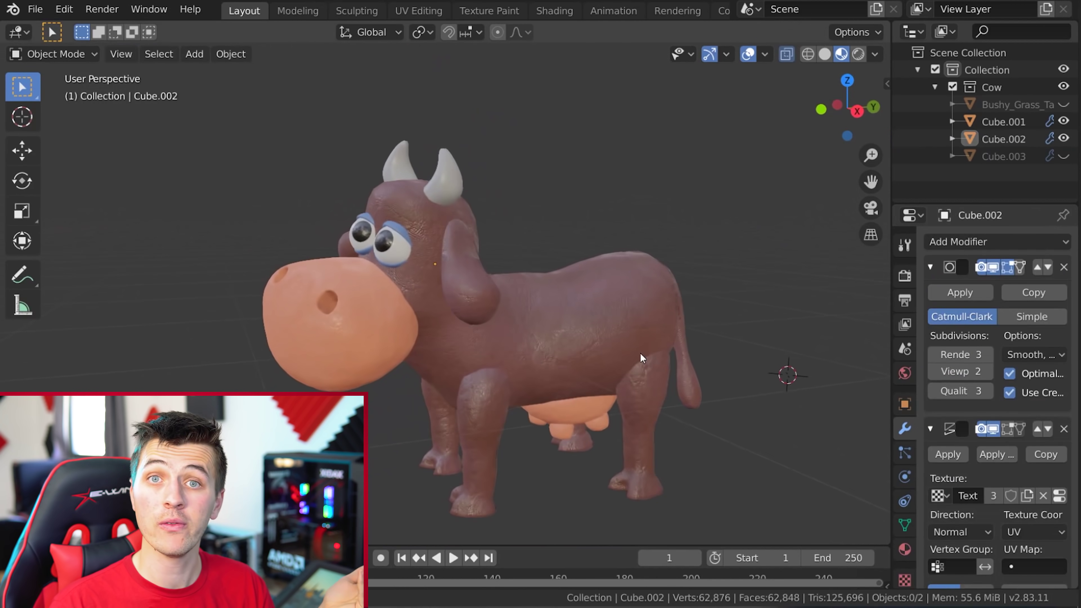
Orbit to view the whole cow from the front.
mouse_move(640, 352)
middle_mouse_down()
mouse_move(731, 351)
mouse_move(598, 343)
mouse_move(653, 341)
middle_mouse_up()
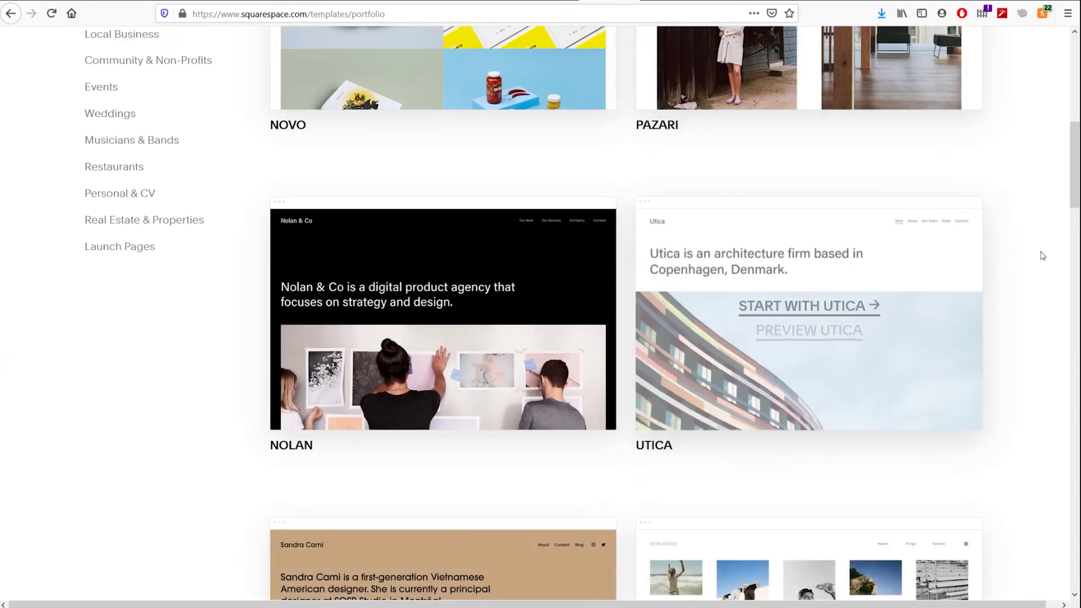
scroll(1042, 258, "down", 10)
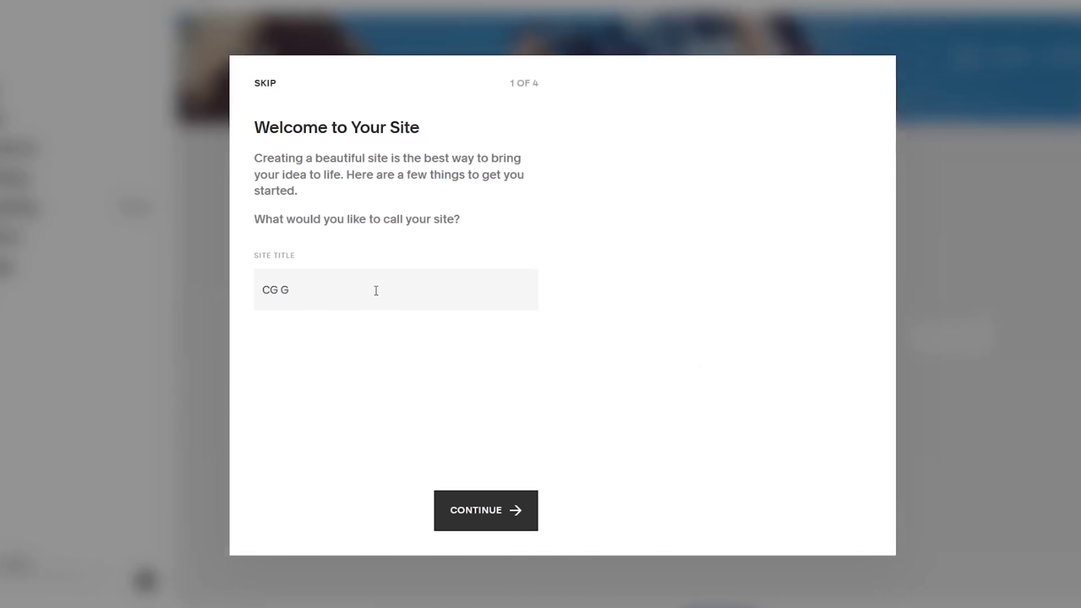
Enter 'CG Geek' as the site title and upload City Render_1 as the Work page background.
type("eek")
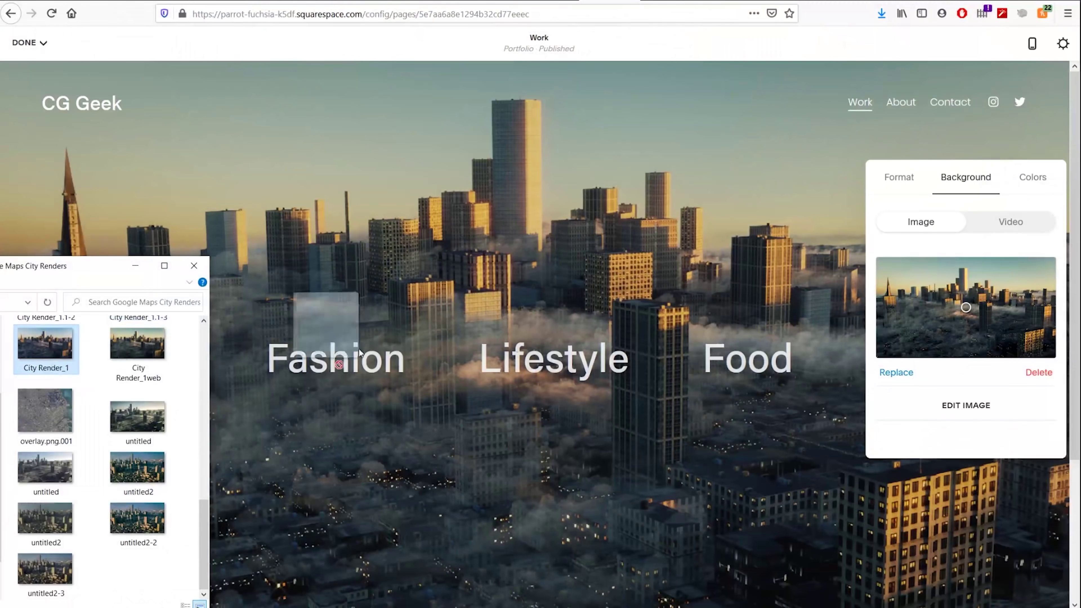
left_click(820, 511)
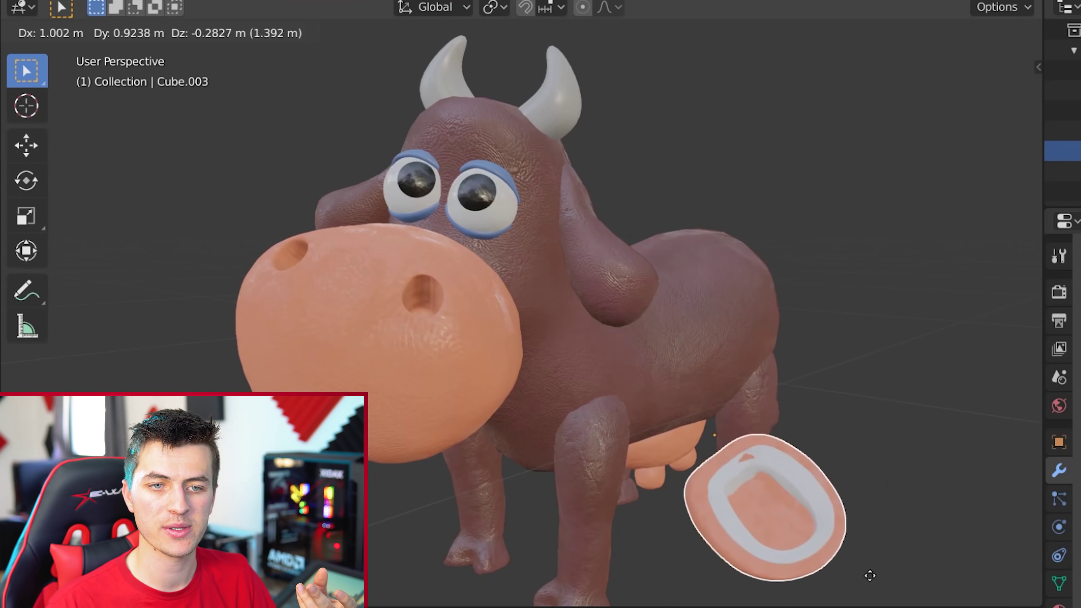
Orbit and zoom around the cow and the green terrain to inspect the older meadow scene.
middle_click_drag(655, 497, 634, 456)
scroll(625, 451, "down", 3)
scroll(688, 519, "up", 4)
middle_click_drag(685, 526, 717, 536)
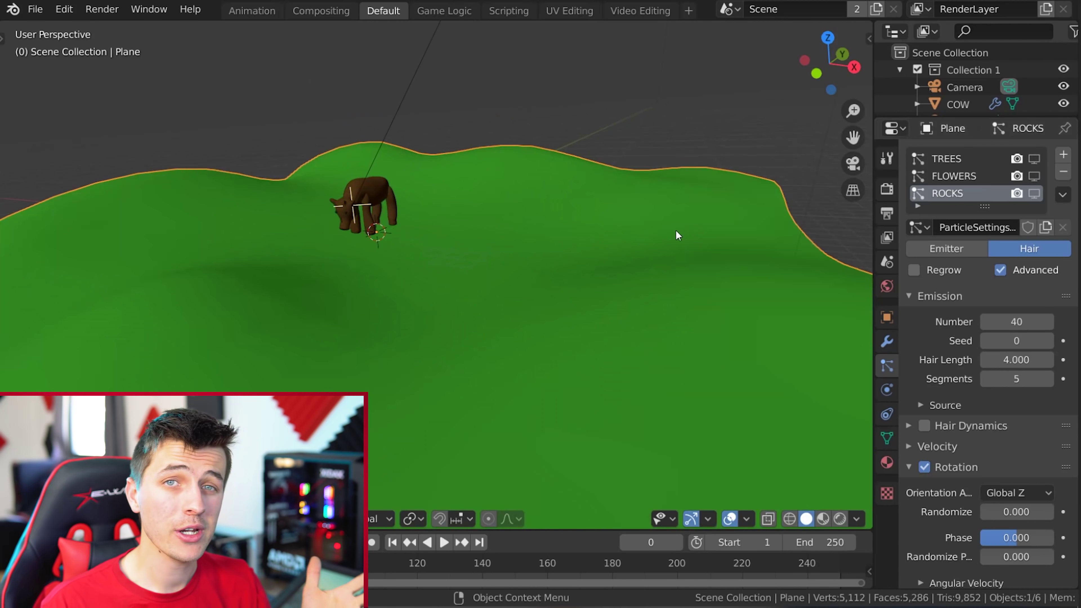
middle_click_drag(677, 236, 715, 232)
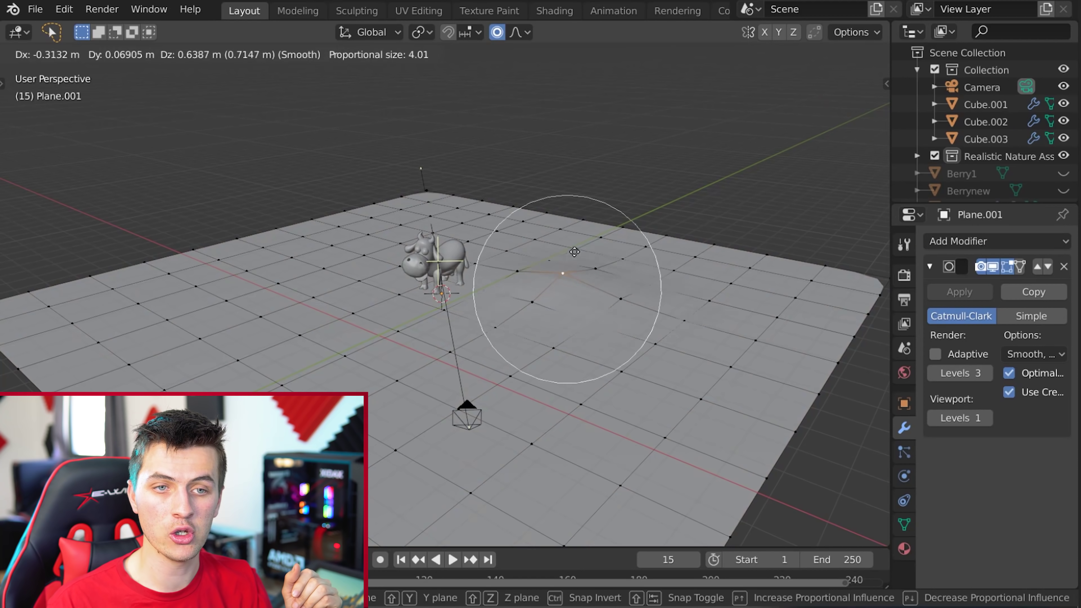
Lift the terrain vertices with smooth proportional falloff into gentle hills around the cow.
left_click(451, 203)
key("g")
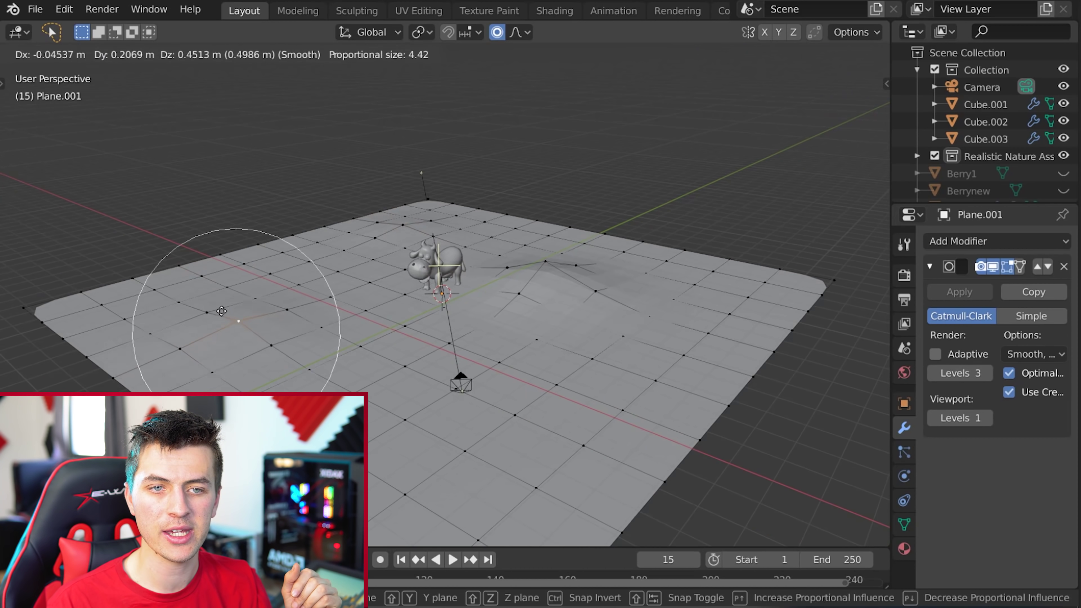
scroll(366, 375, "down", 8)
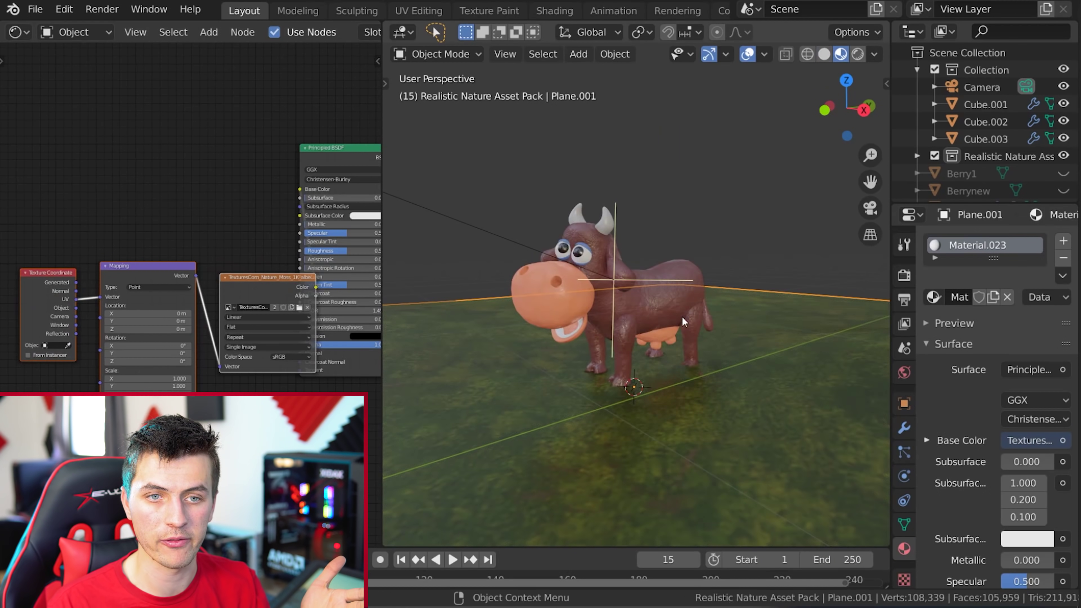
scroll(682, 321, "down", 3)
middle_click_drag(672, 345, 724, 376)
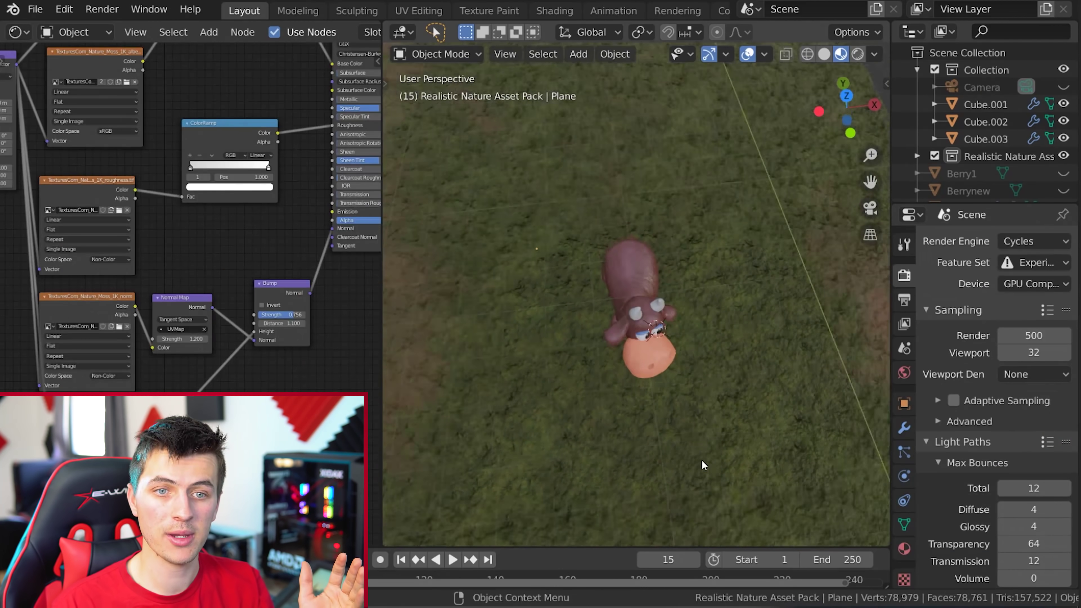
middle_click_drag(701, 460, 573, 351)
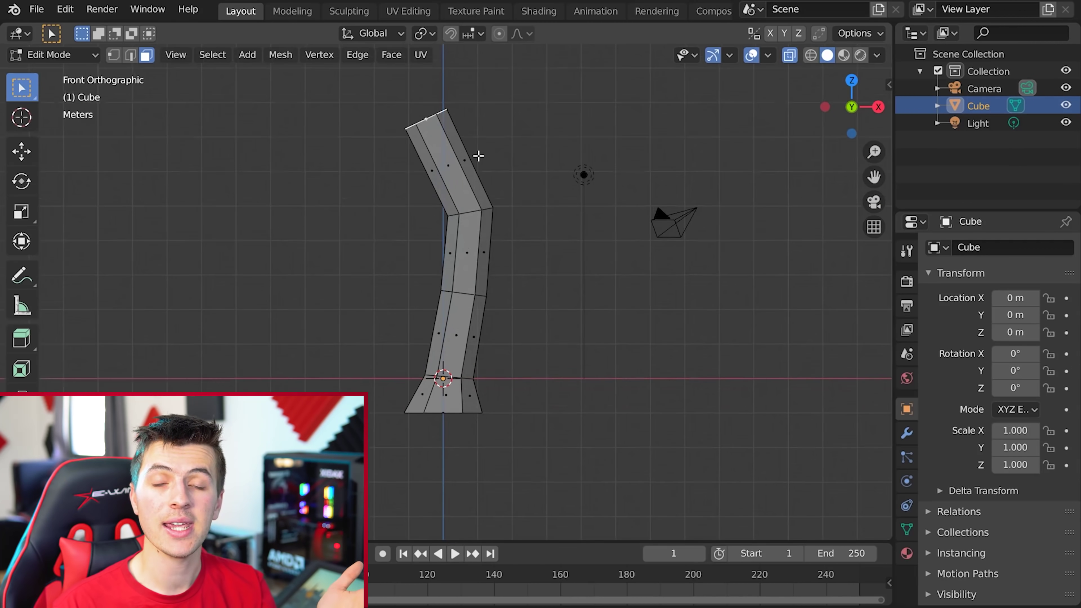
Rotate the top of the cube trunk to bend the tree, viewing it beside the cow.
key("r")
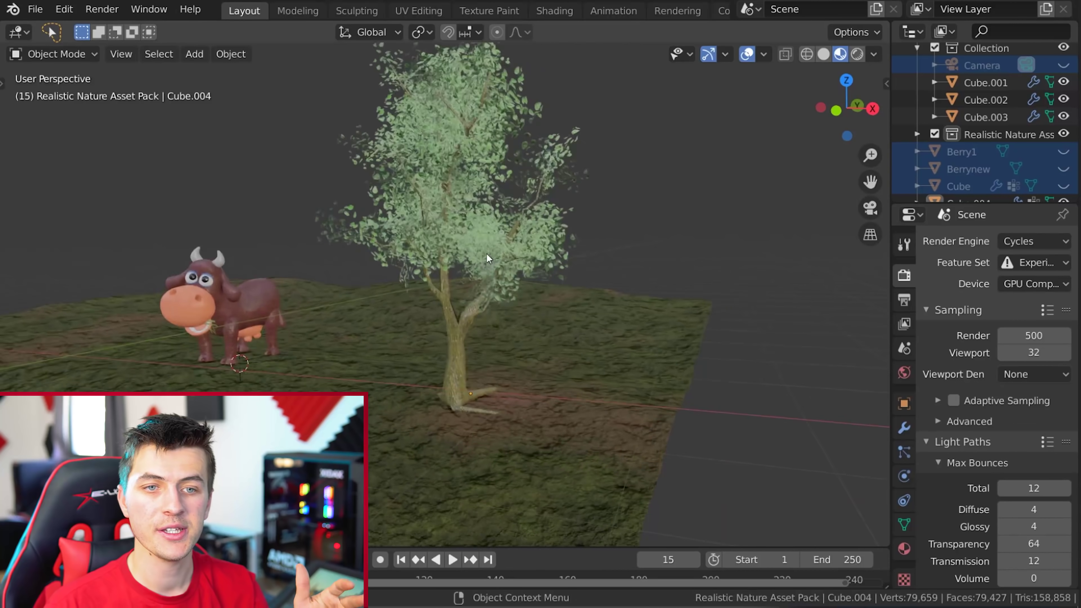
middle_click_drag(487, 253, 548, 397)
scroll(504, 275, "down", 10)
scroll(496, 371, "up", 5)
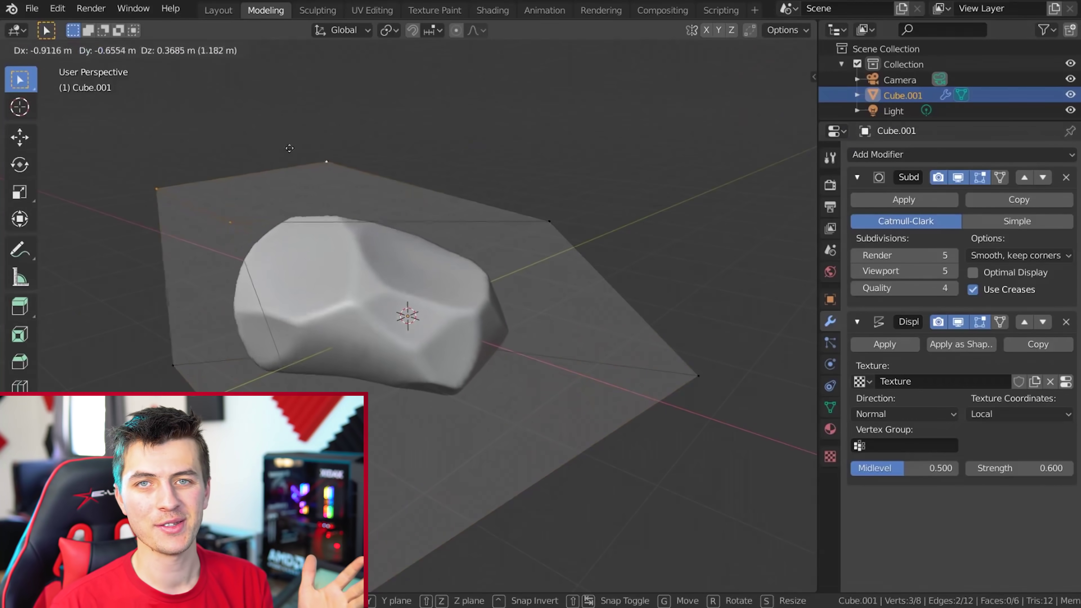
Load the stone texture images as the rock's material and check the Voronoi displacement texture.
left_click_drag(689, 398, 323, 127)
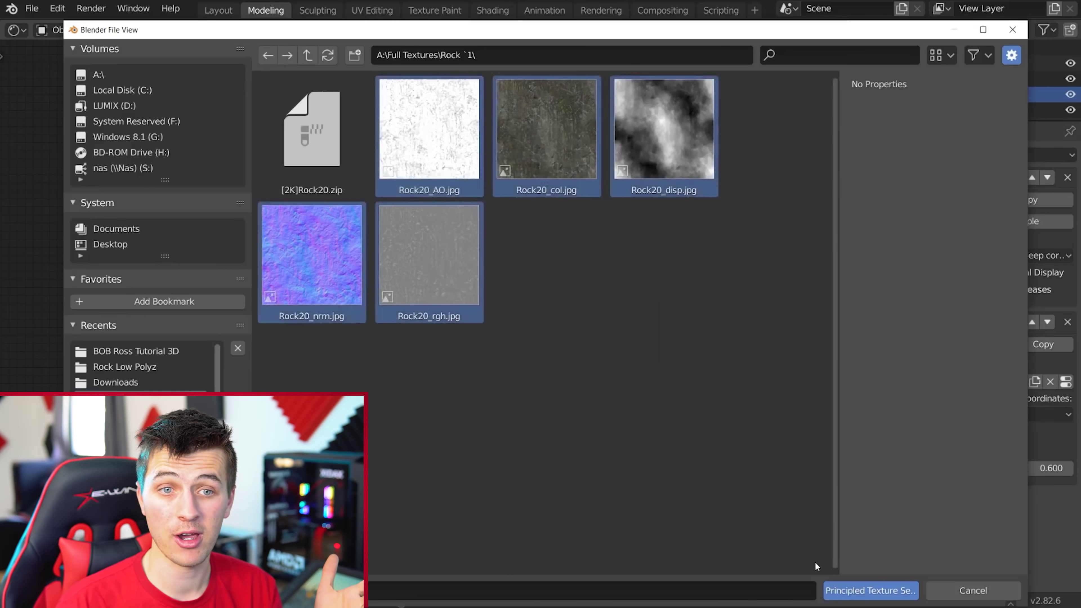
left_click(852, 591)
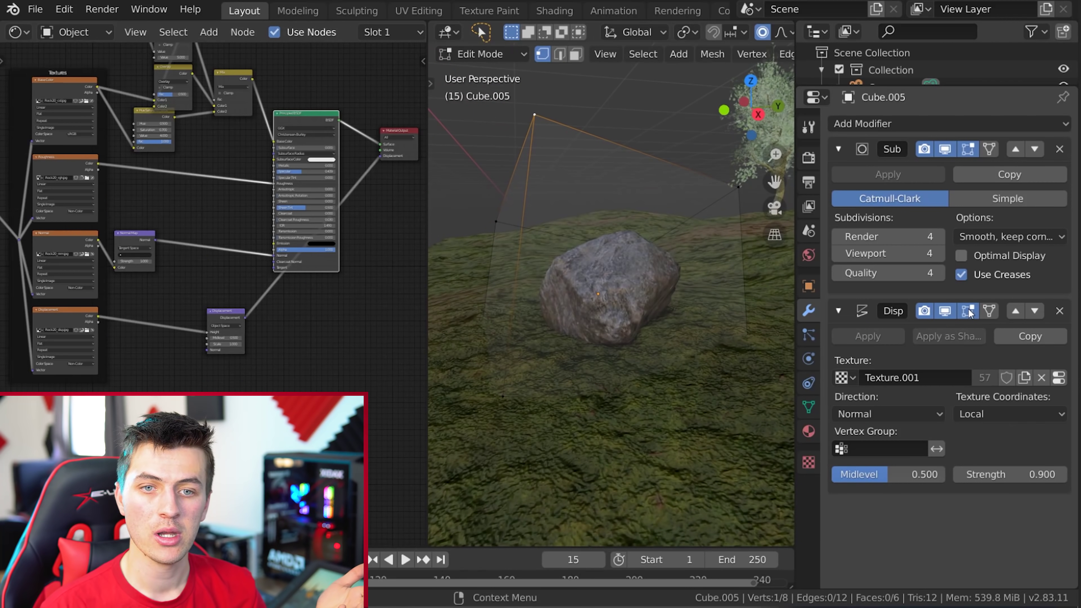
left_click(809, 462)
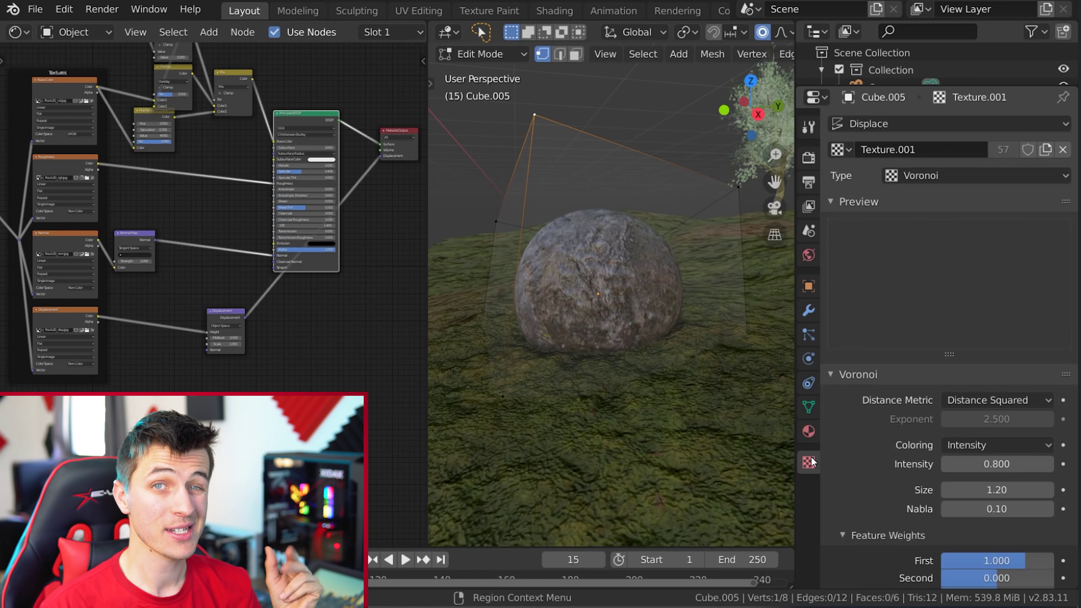
left_click(808, 310)
Move a cage corner to reshape the rock, then clear the vertex selection.
key("g")
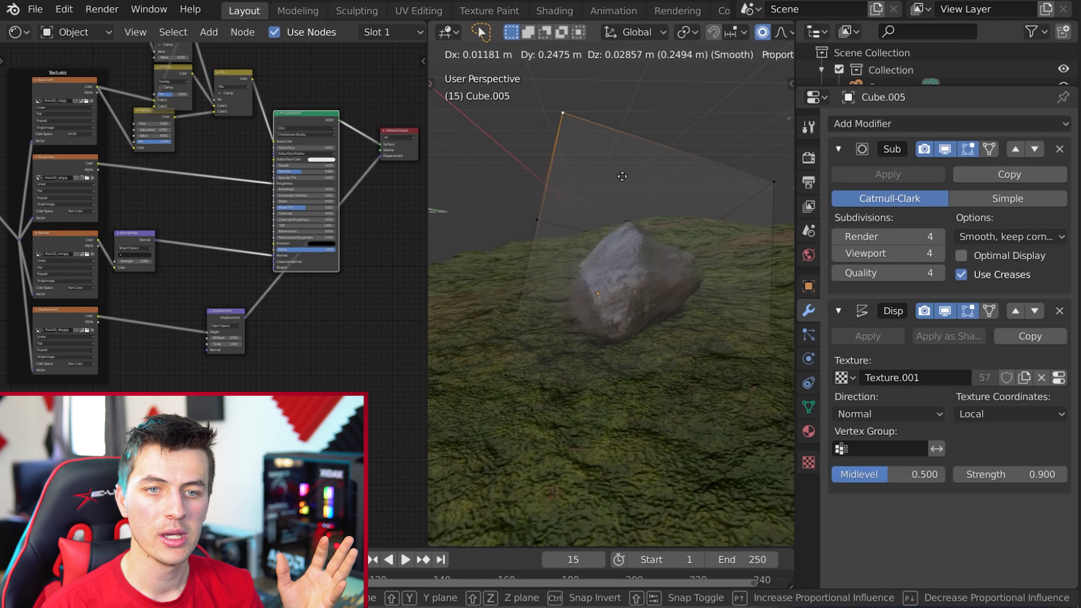
left_click(752, 396)
key("ctrl+z")
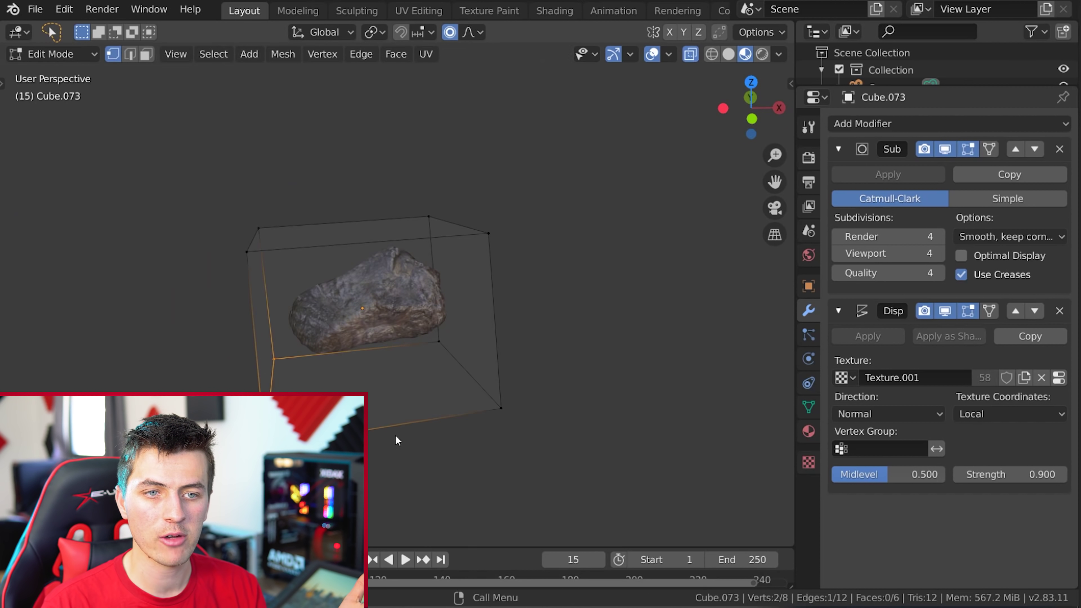
Duplicate, rotate and reposition rocks, pulling cage vertices to vary each stone's shape.
key("g")
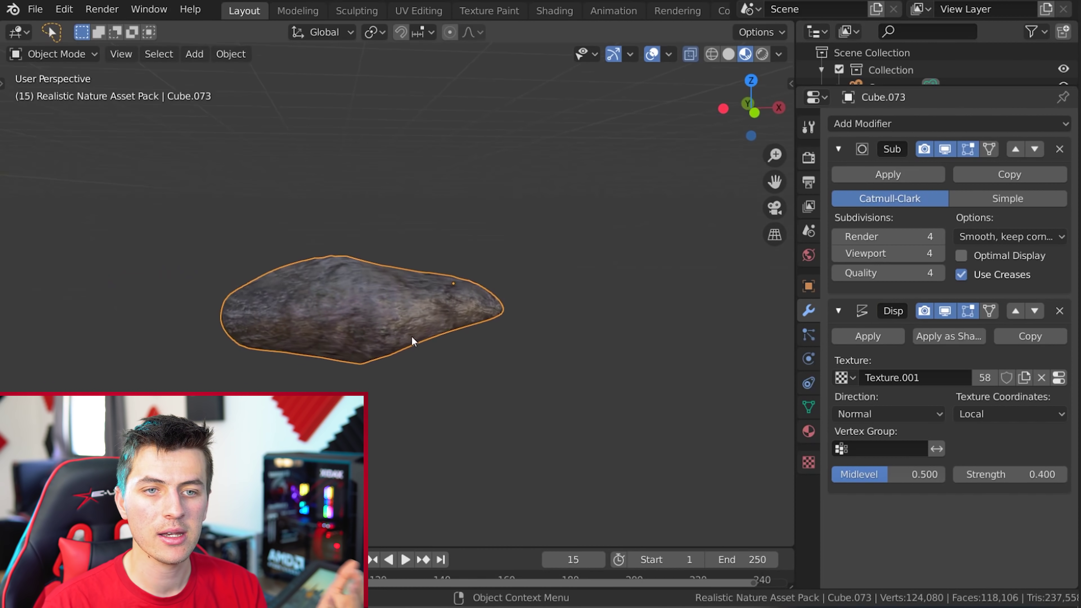
key("shift+d")
key("r")
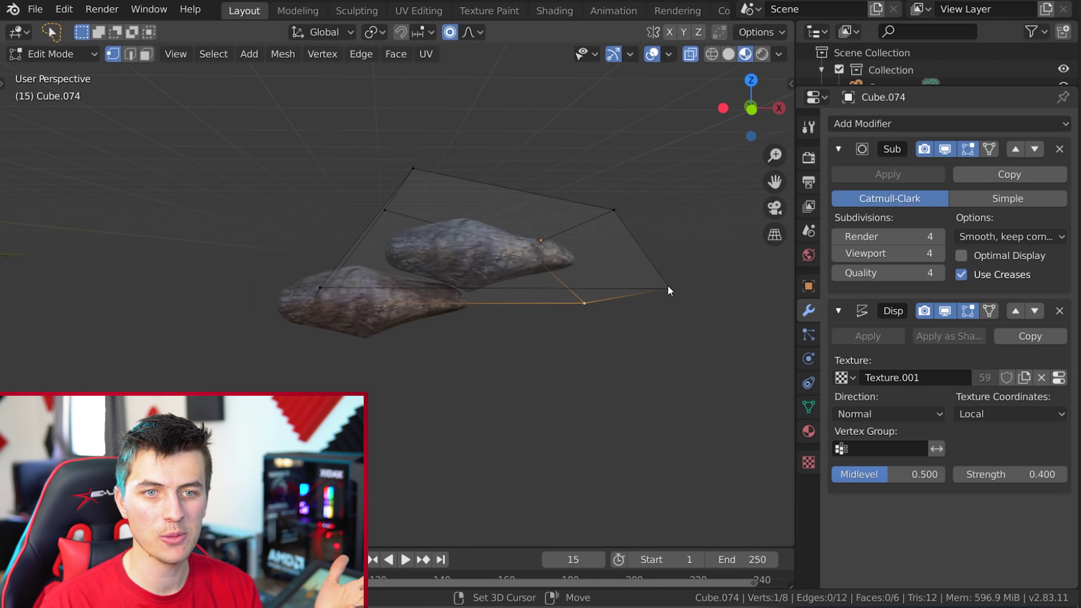
key("Tab")
key("g")
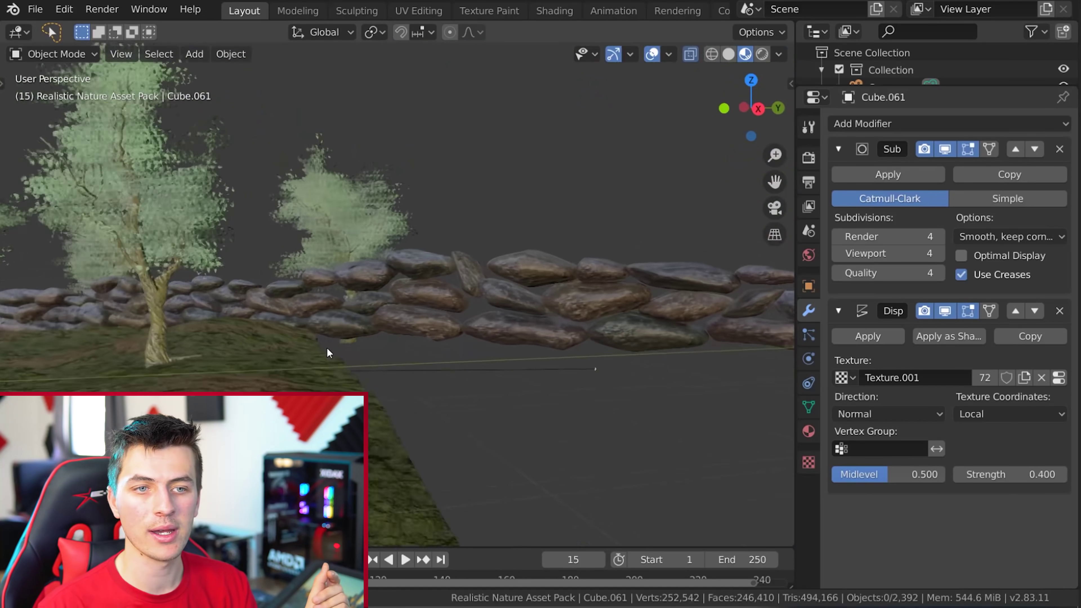
Check the stone wall through the scene camera and select the grass blades in the cow's mouth.
middle_click_drag(327, 347, 425, 347)
key("KP_0")
scroll(387, 275, "up", 5)
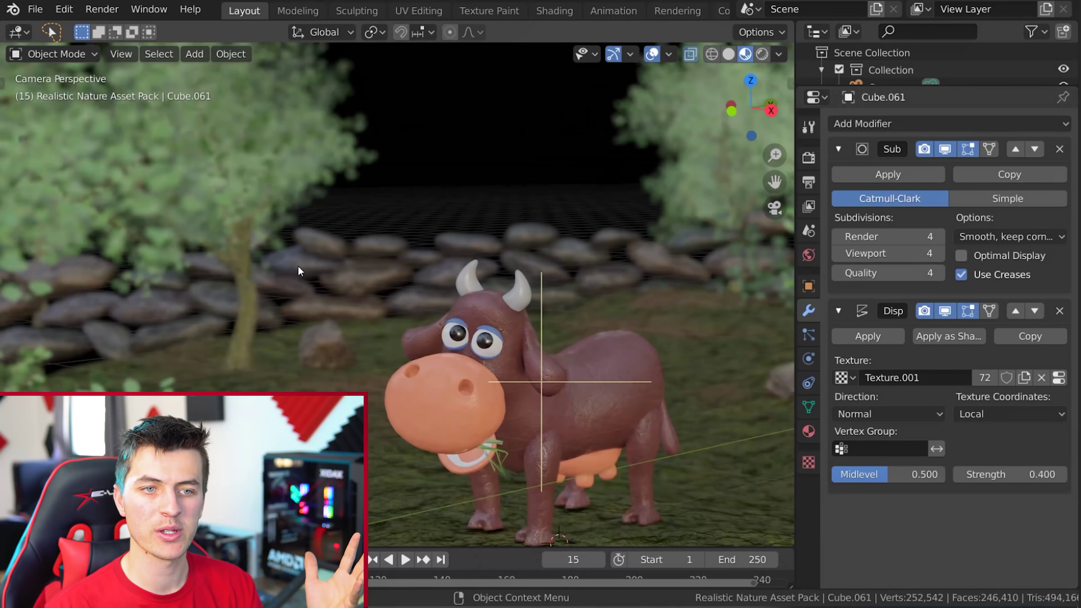
scroll(222, 286, "down", 2)
left_click(485, 433)
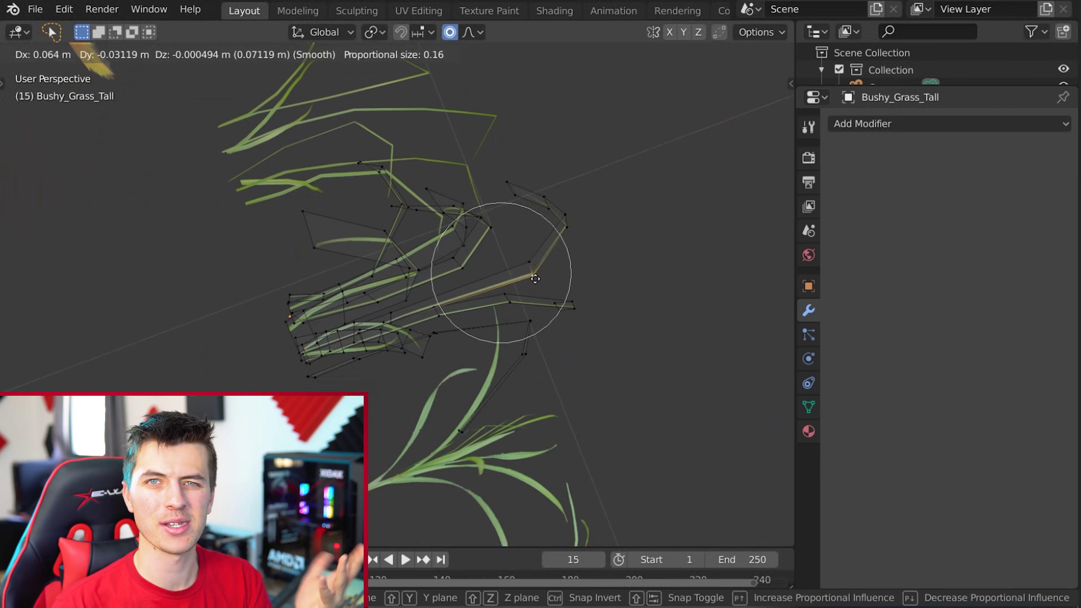
Bend the grass clump's blades with smooth proportional falloff.
key("Return")
middle_click_drag(638, 346, 478, 341)
key("g")
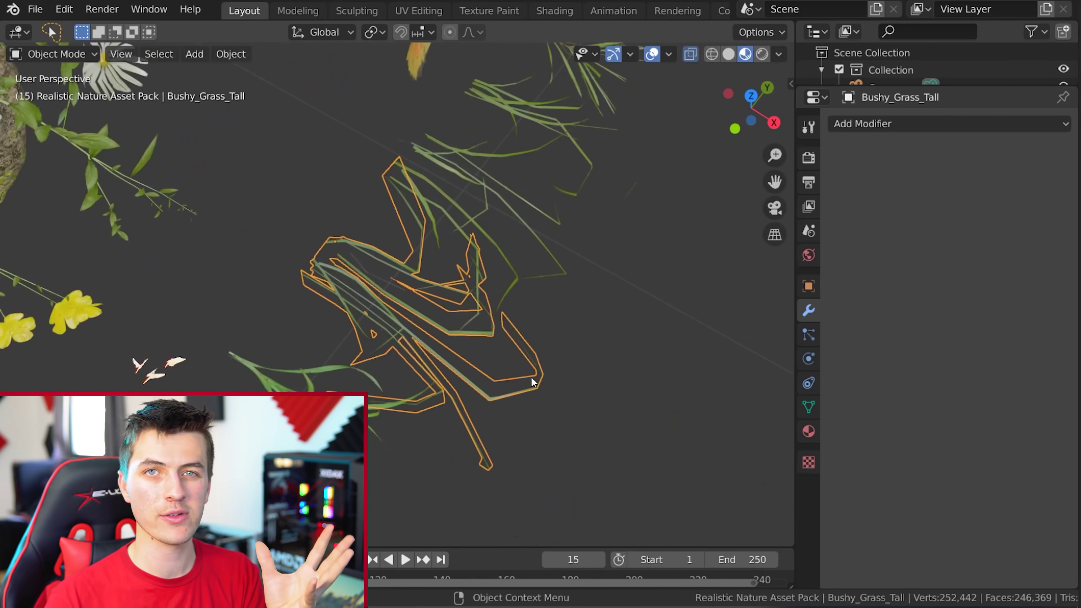
key("alt+a")
middle_click_drag(479, 364, 410, 301)
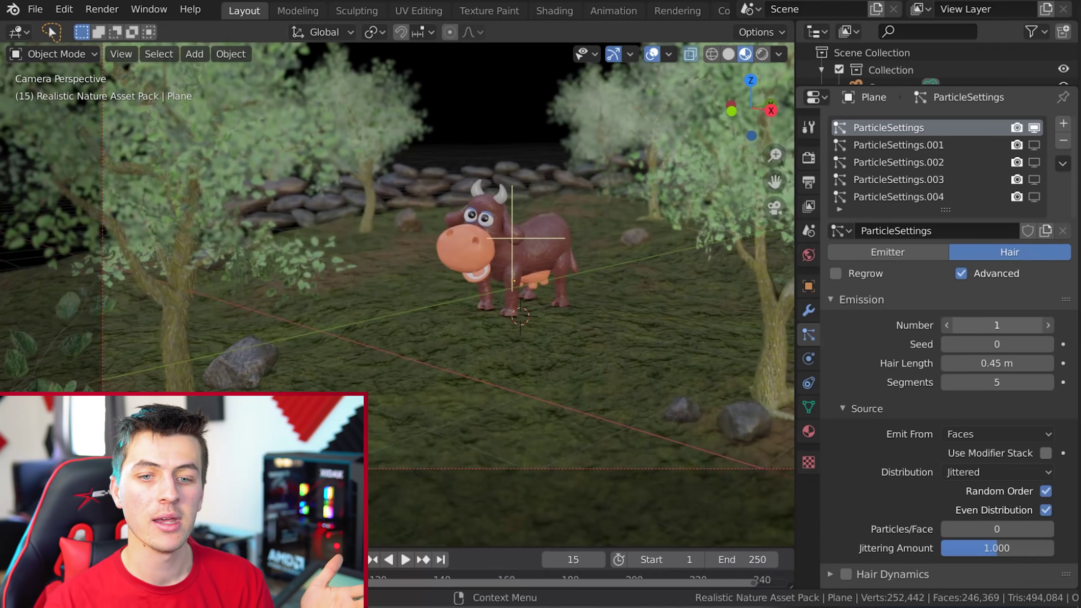
Raise the grass hair particle count to 599 and bend another grass blade.
left_click_drag(978, 325, 1019, 325)
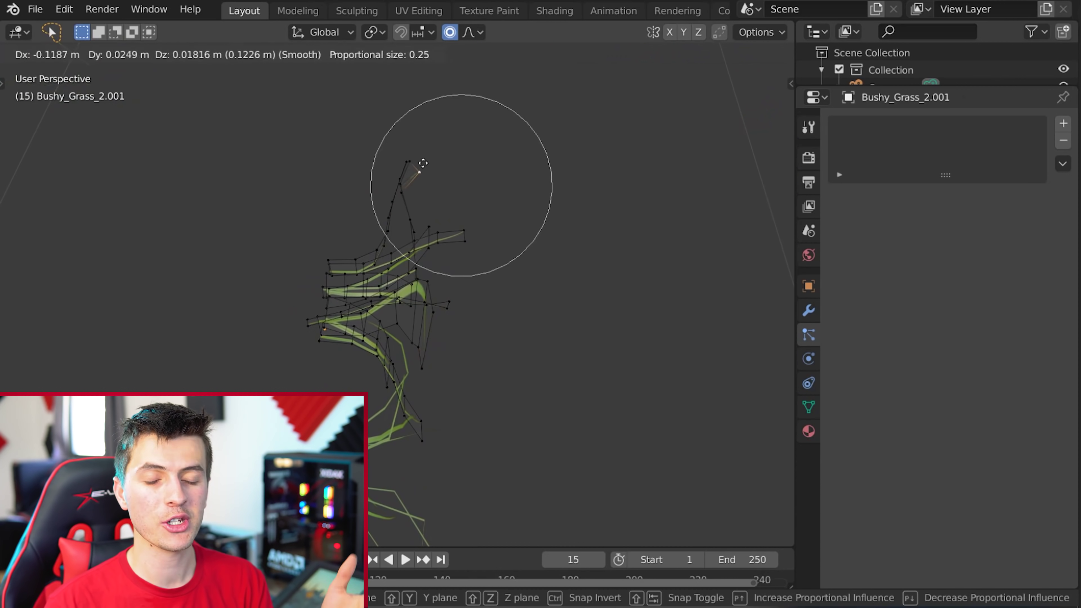
left_click(451, 229)
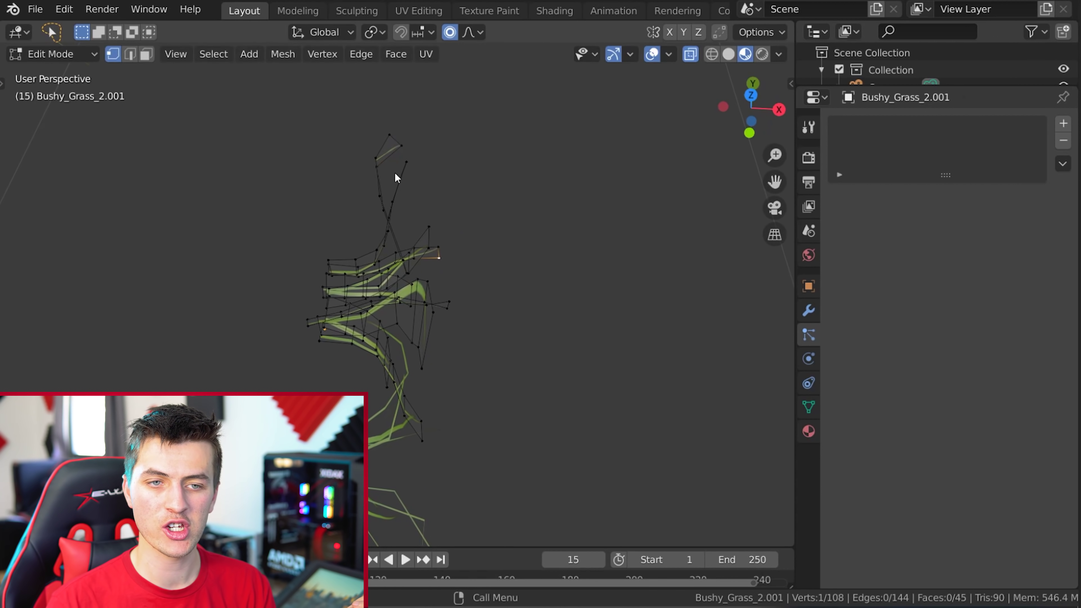
key("g")
left_click(410, 171)
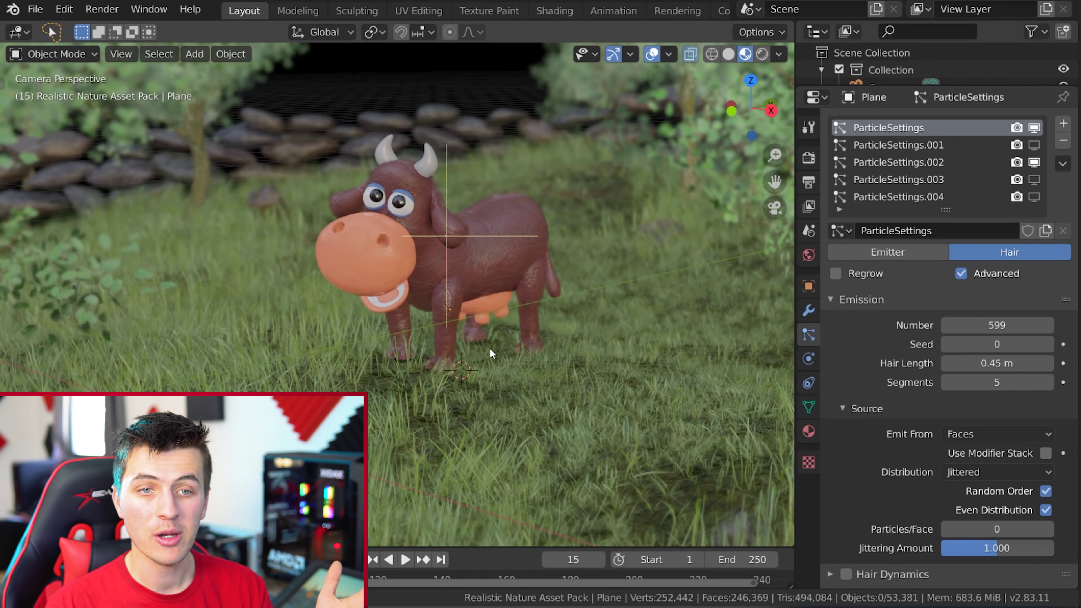
Enlarge the daisy flower heads with a smooth proportional scale.
middle_click_drag(490, 348, 361, 340, "shift")
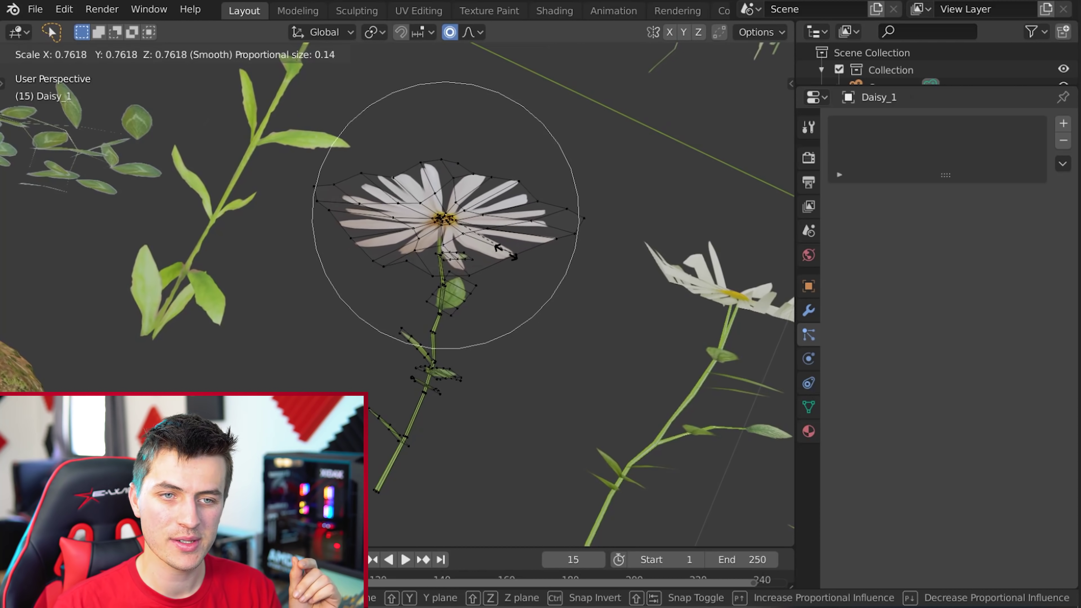
key("Escape")
key("s")
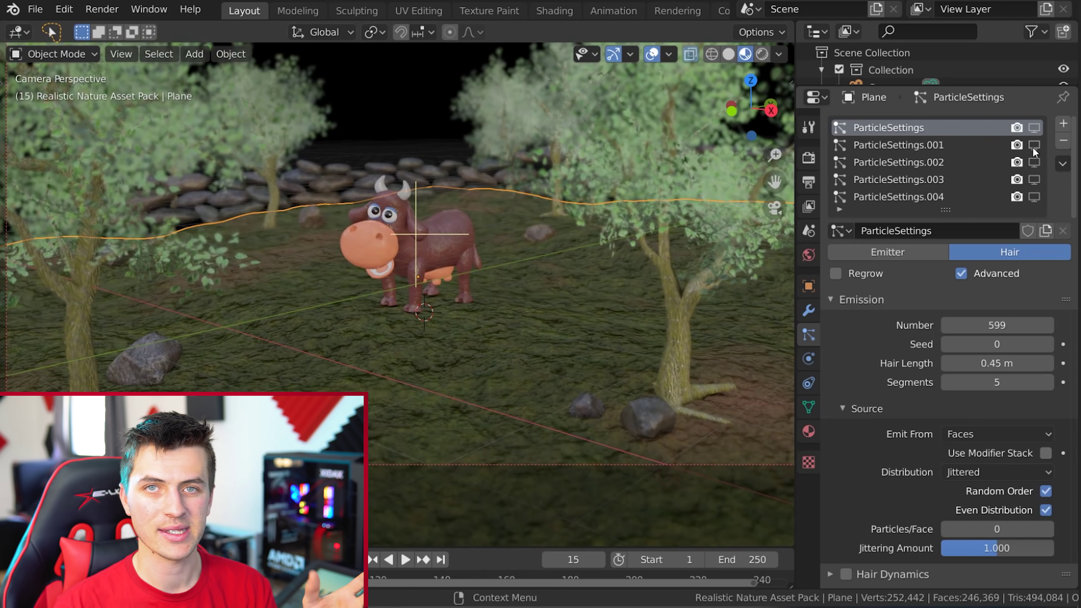
Show the daisy particle system (ParticleSettings.003) in the viewport.
left_click(1034, 180)
scroll(517, 336, "up", 6)
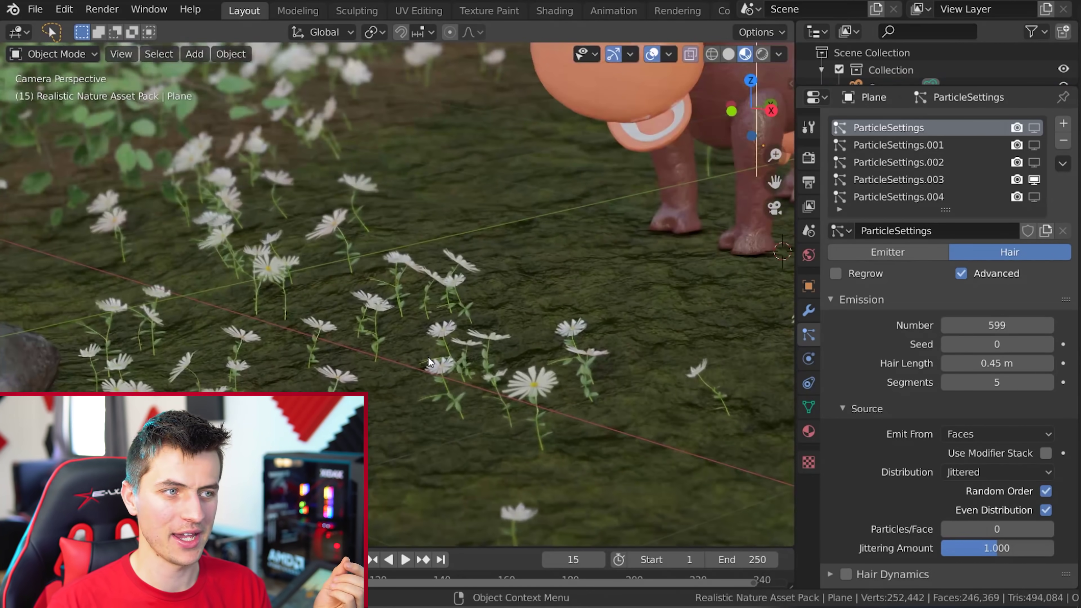
middle_click_drag(428, 358, 270, 361)
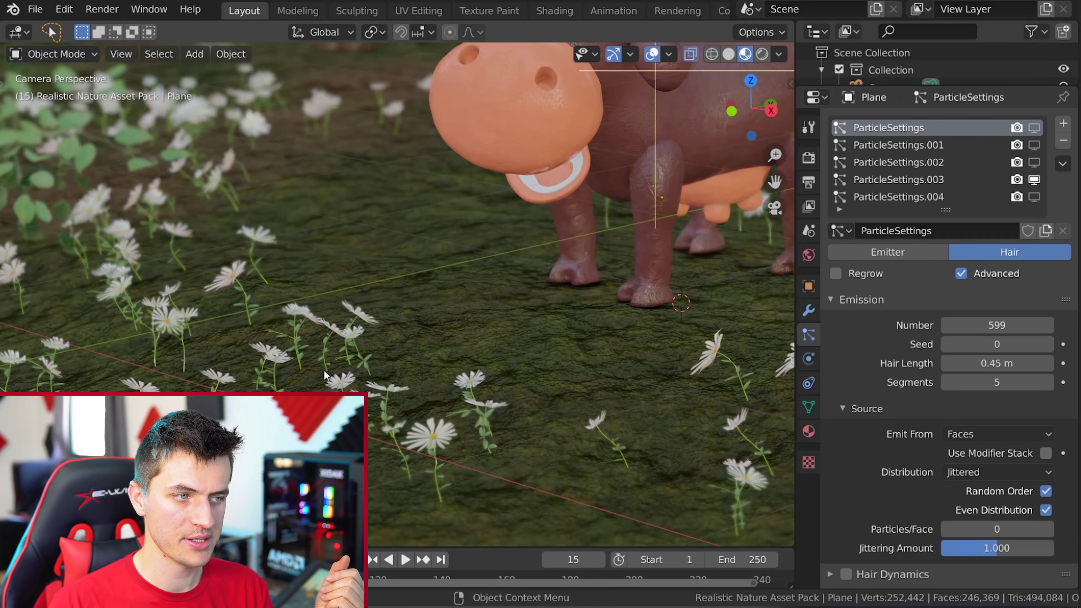
scroll(324, 370, "down", 2)
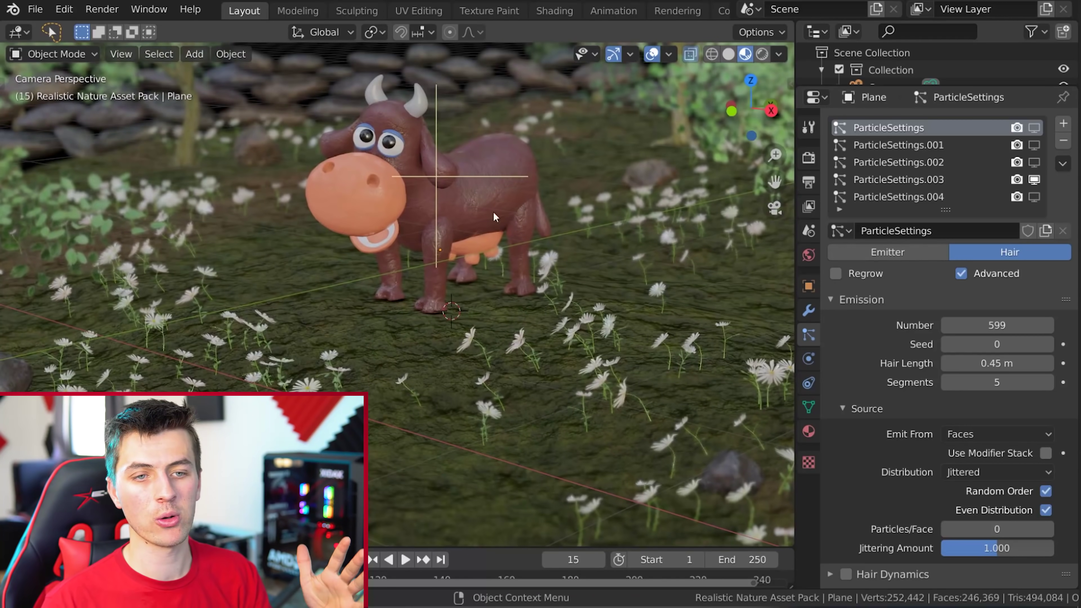
Show the low ground-plant particle system (ParticleSettings.001) in the viewport.
left_click(1035, 144)
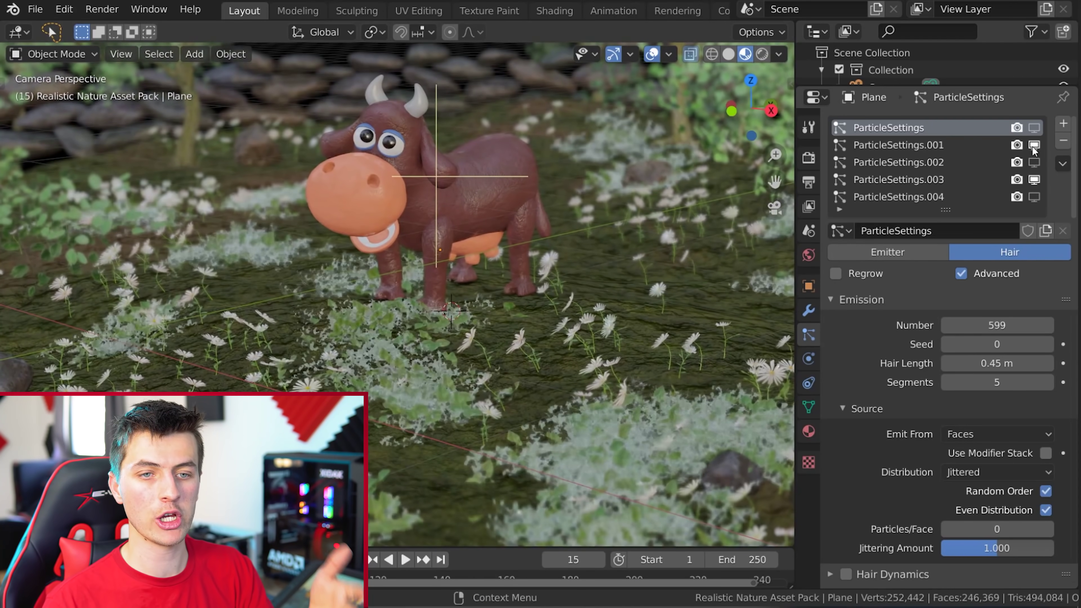
scroll(524, 308, "up", 2)
scroll(510, 330, "up", 3)
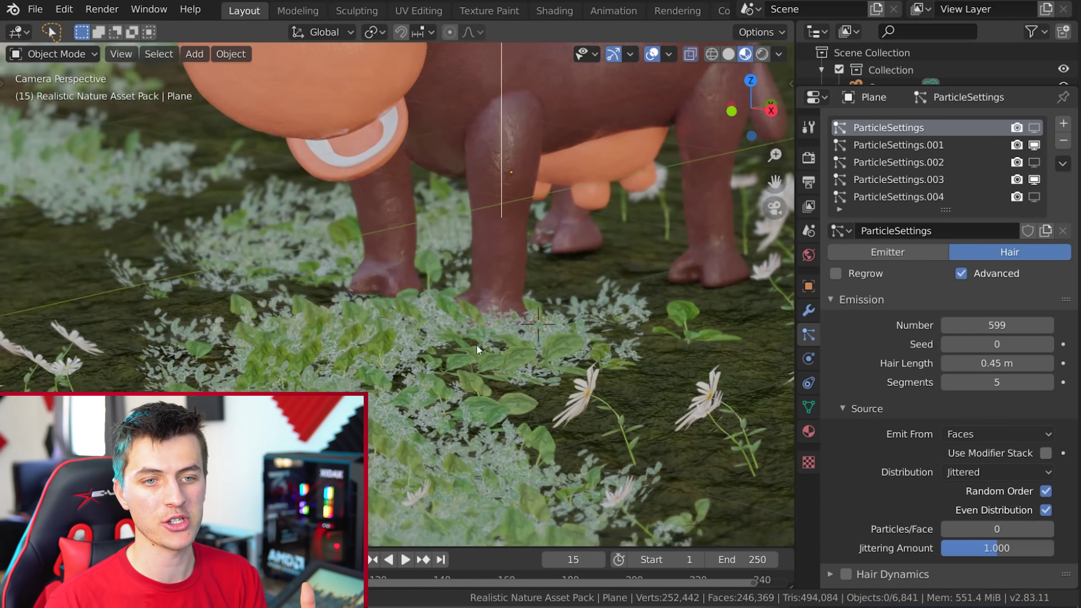
scroll(474, 349, "down", 4)
scroll(460, 352, "down", 3)
scroll(554, 315, "up", 5)
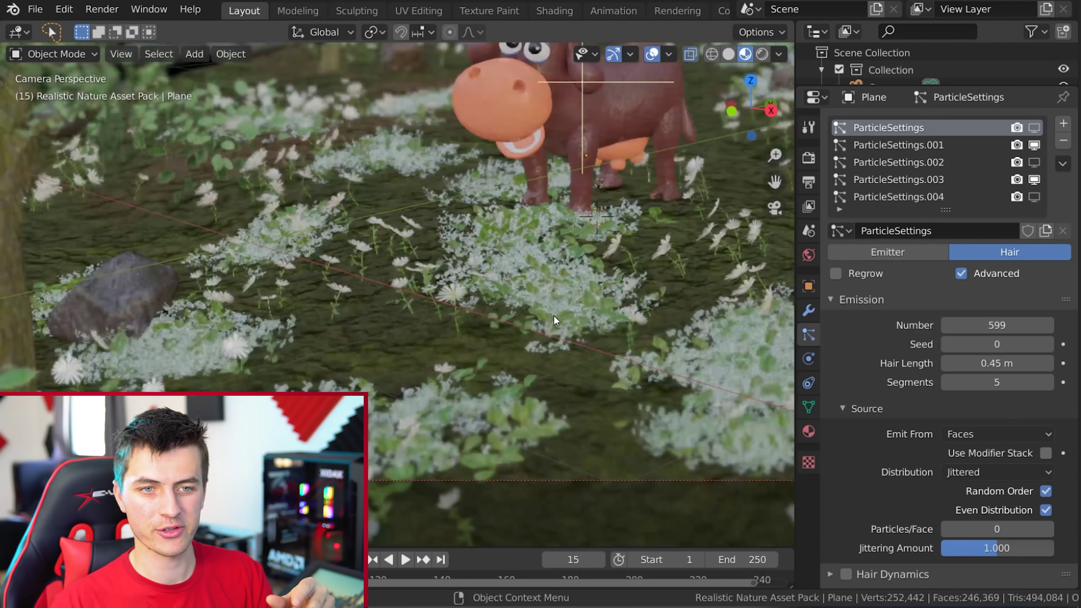
middle_click_drag(546, 350, 438, 322, "shift")
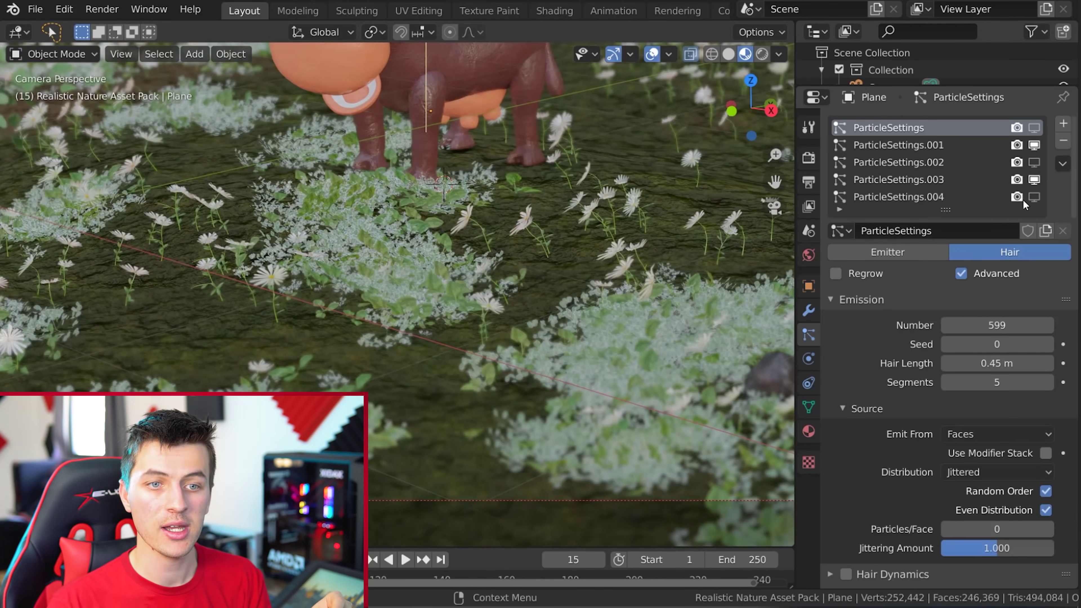
Show the fallen-leaf and remaining grass particle systems, then switch to Rendered viewport shading.
left_click(1035, 197)
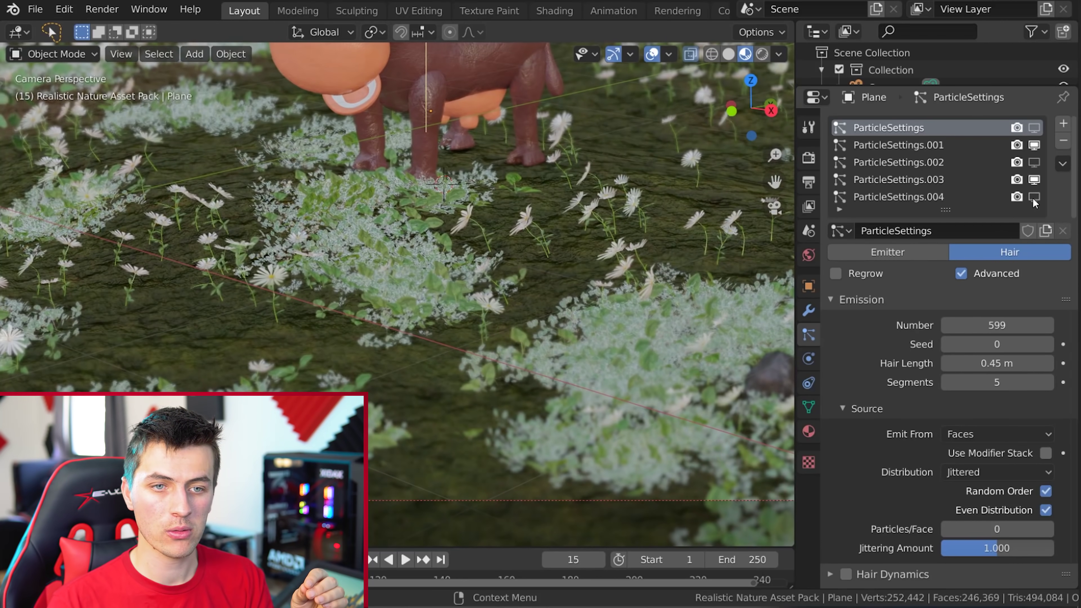
scroll(533, 238, "down", 2)
scroll(533, 234, "down", 4)
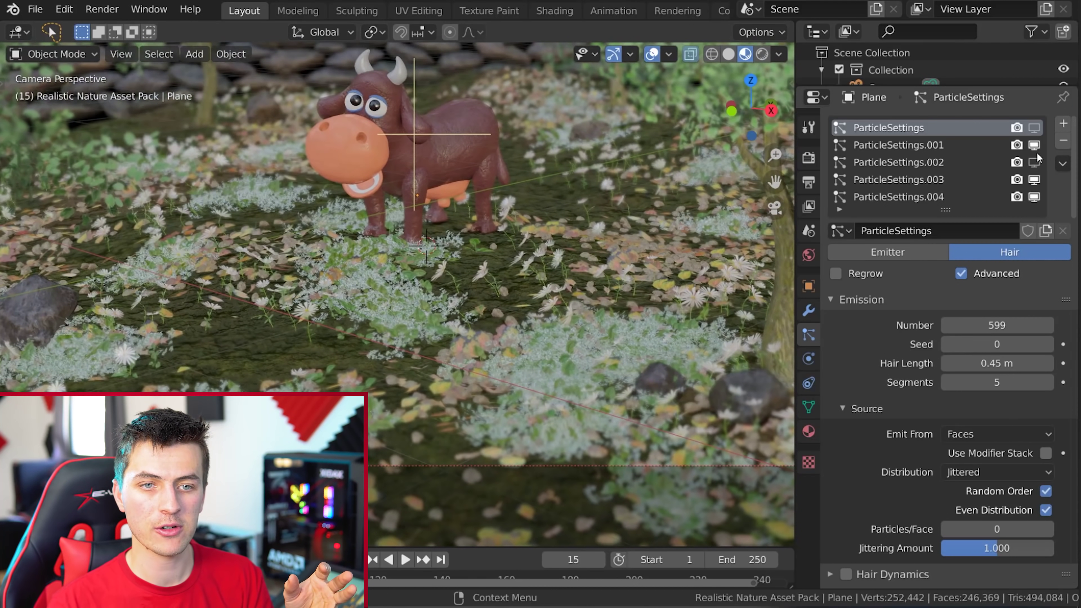
left_click_drag(1034, 162, 1034, 127)
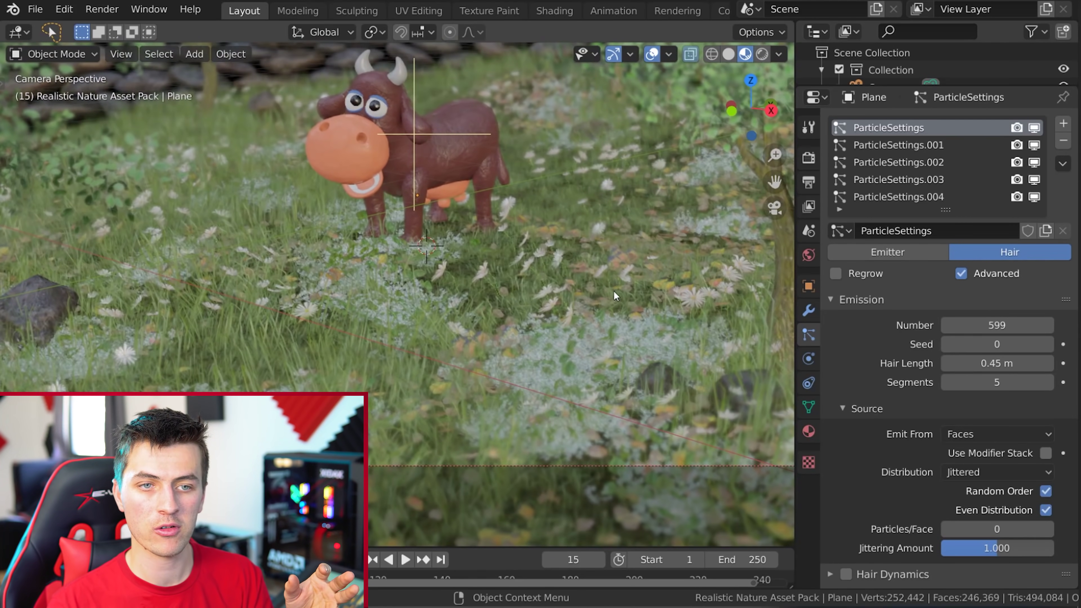
left_click(766, 54)
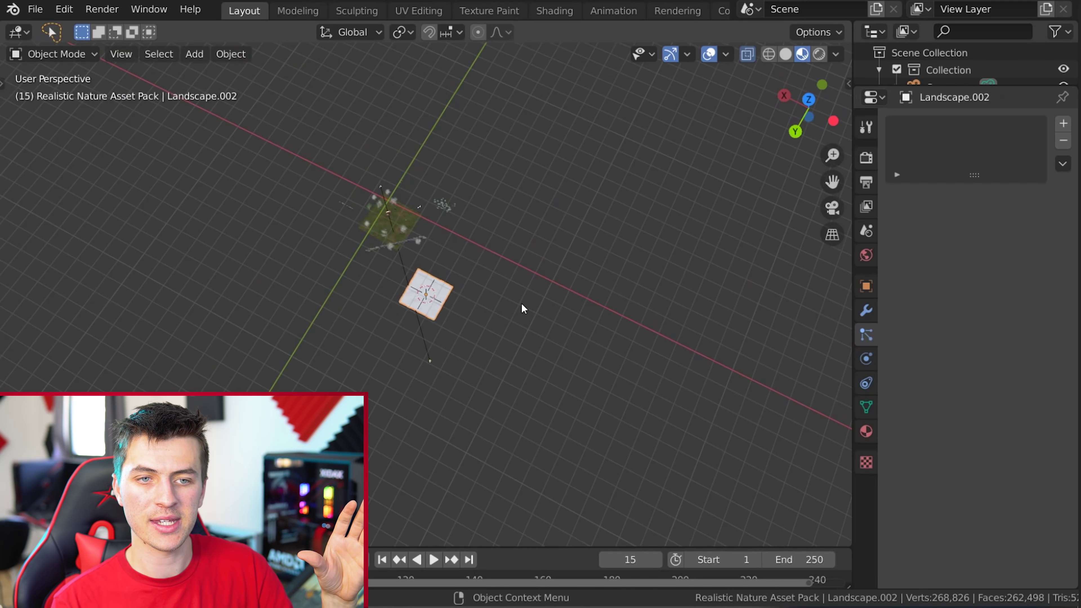
Move the landscape plane beside the meadow from a top-down view.
key("s")
key("g")
left_click(751, 436)
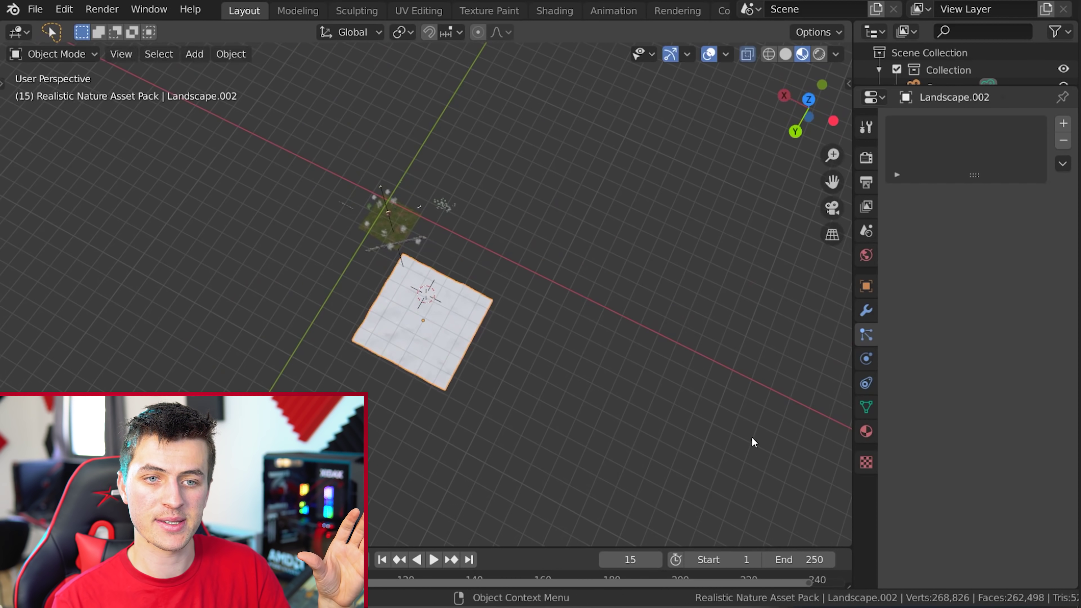
Apply the aerial farmland photo with UVs projected from view, then raise hills with soft falloff.
key("s")
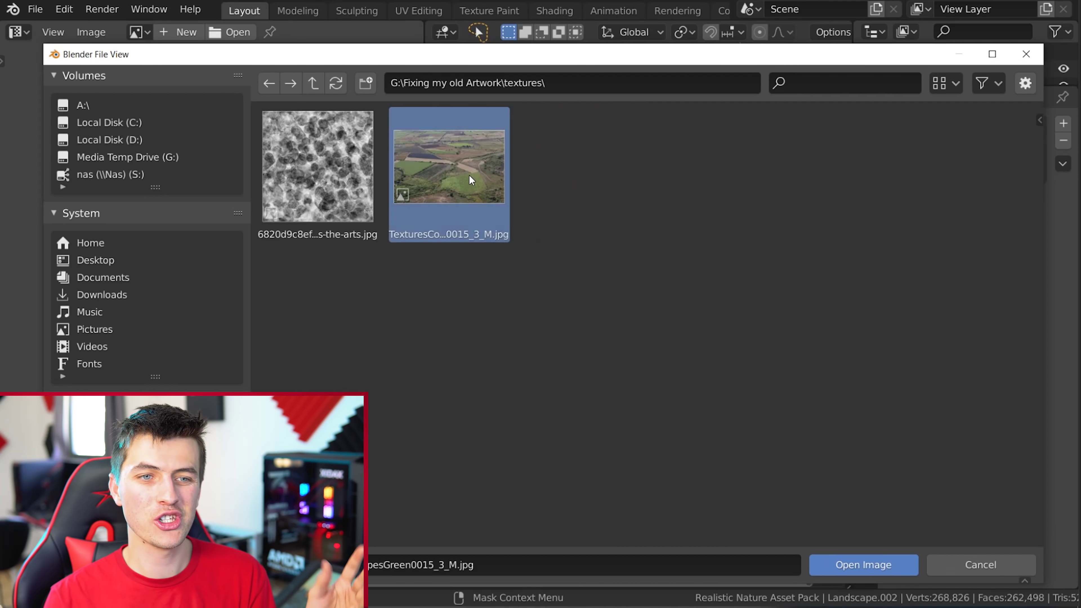
double_click(469, 174)
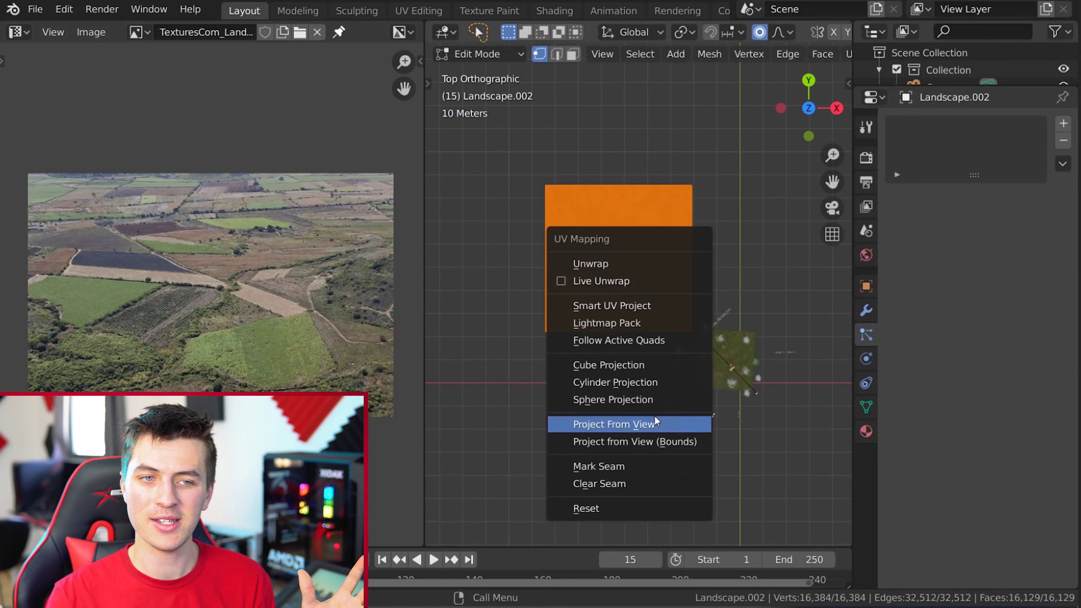
left_click(651, 424)
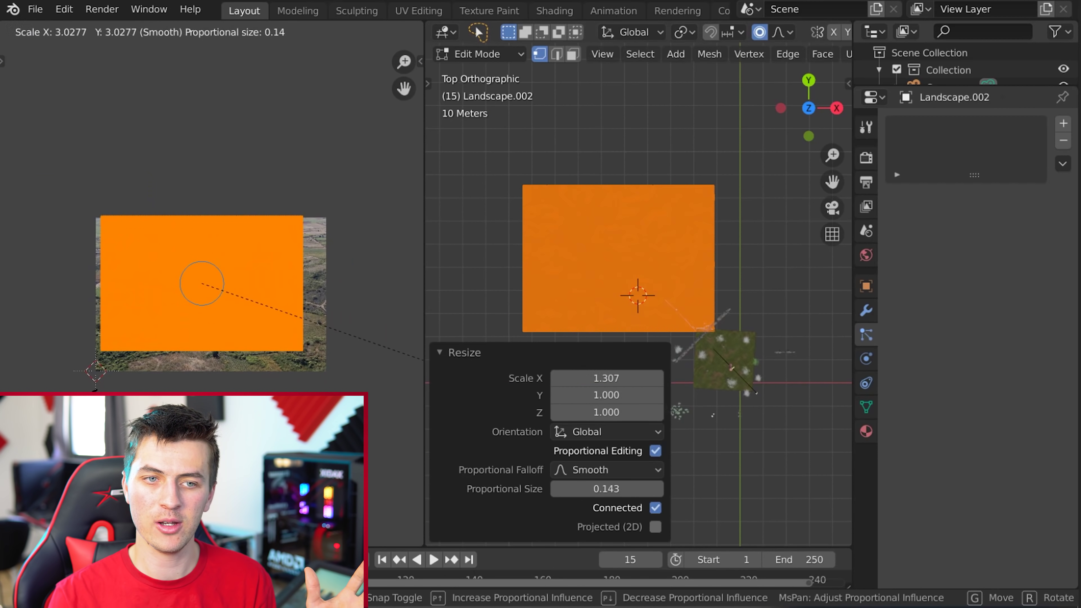
key("g")
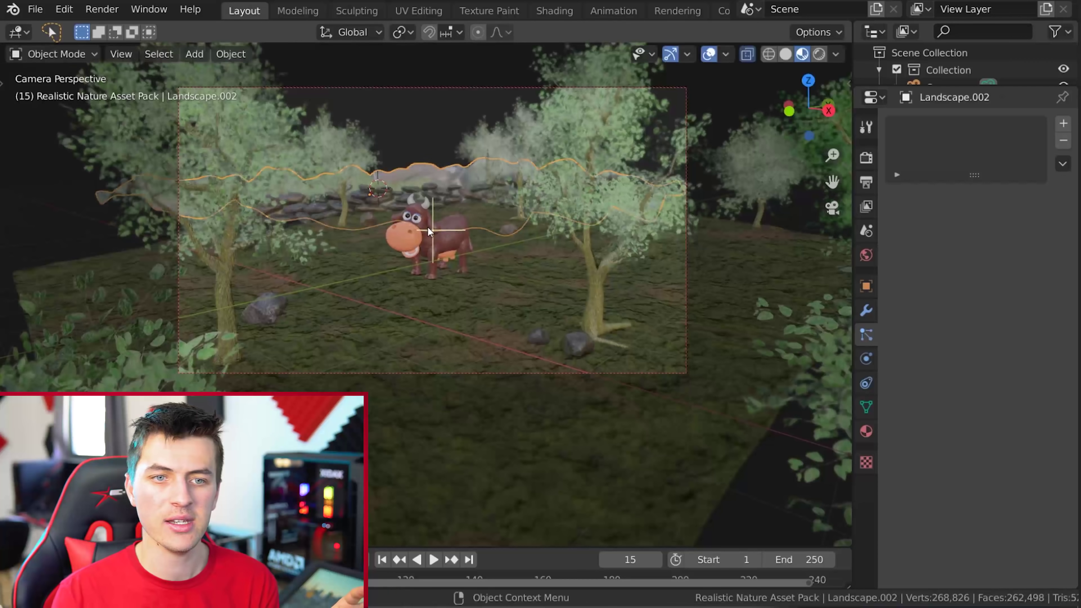
Rotate and move the textured landscape until its hills sit behind the stone wall in camera view.
key("r")
key("r")
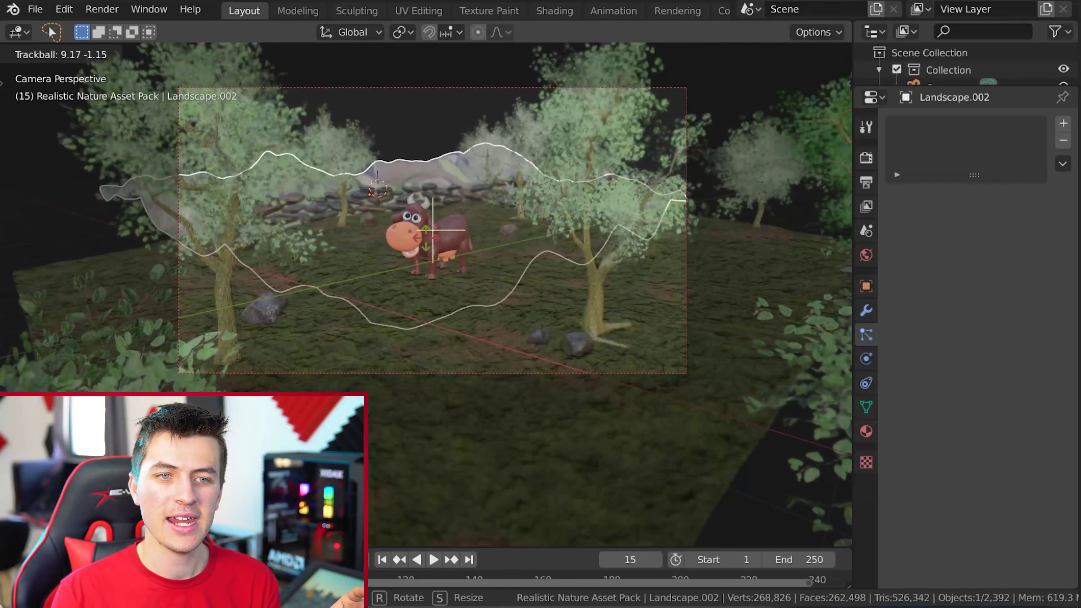
key("g")
key("r")
key("r")
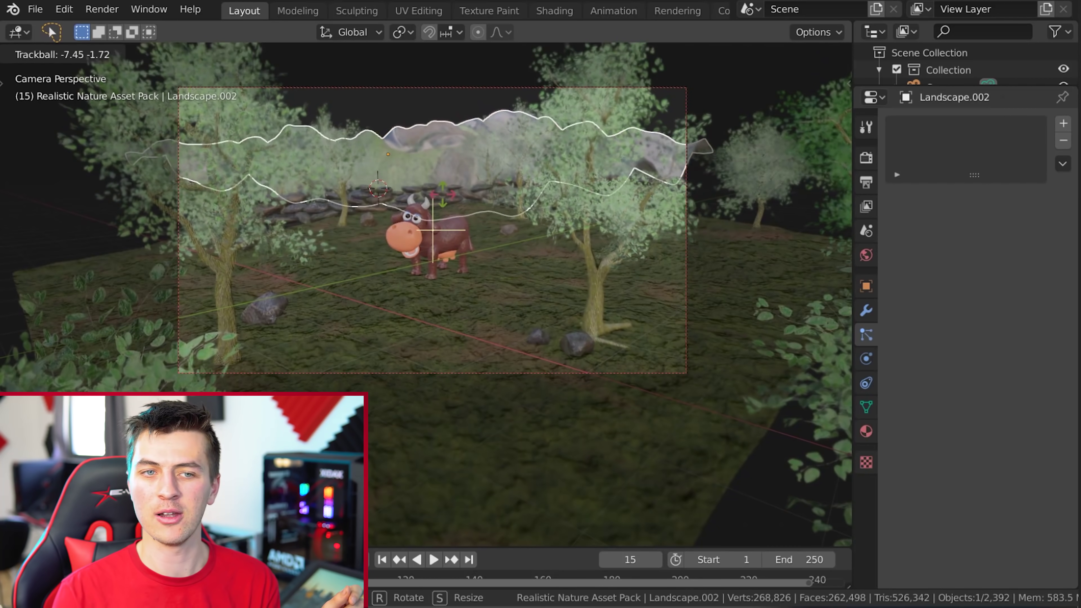
key("g")
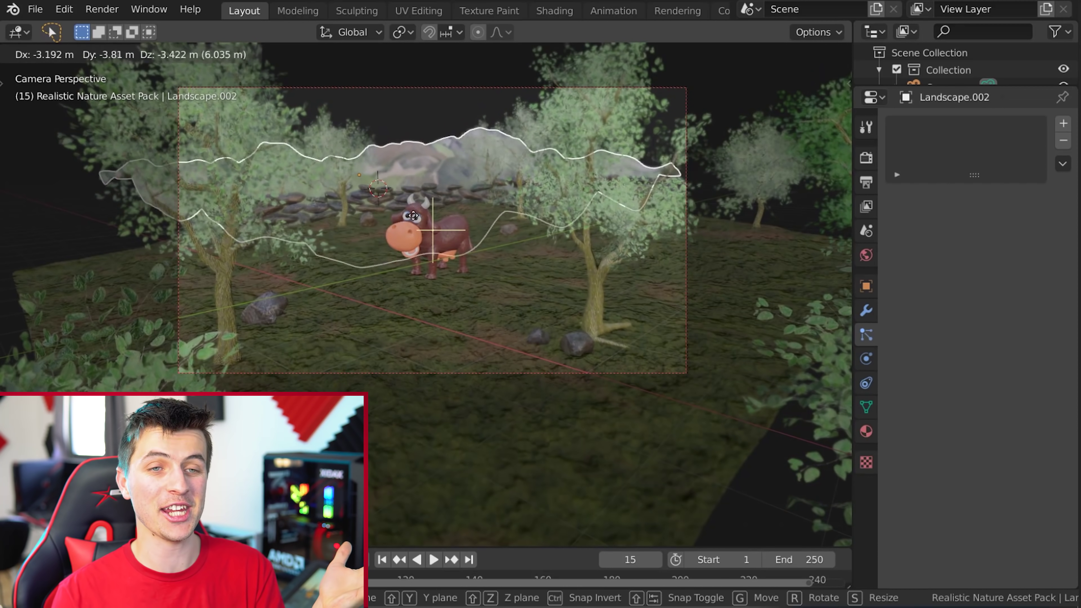
left_click(664, 300)
scroll(601, 301, "down", 2)
scroll(454, 165, "up", 3)
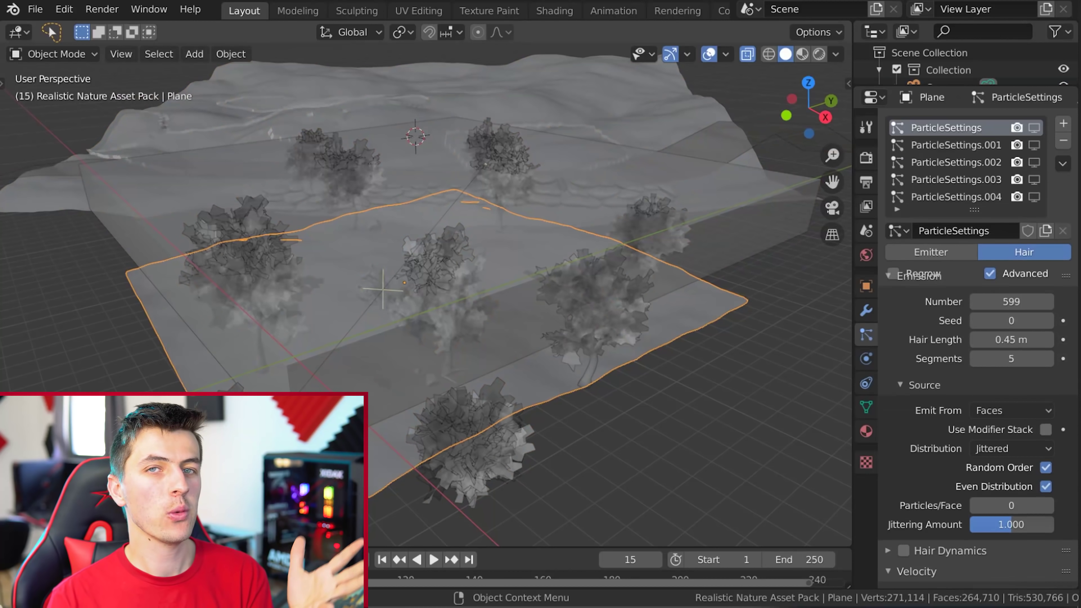
Scale the cube down to fit over the meadow.
scroll(978, 384, "down", 1)
key("s")
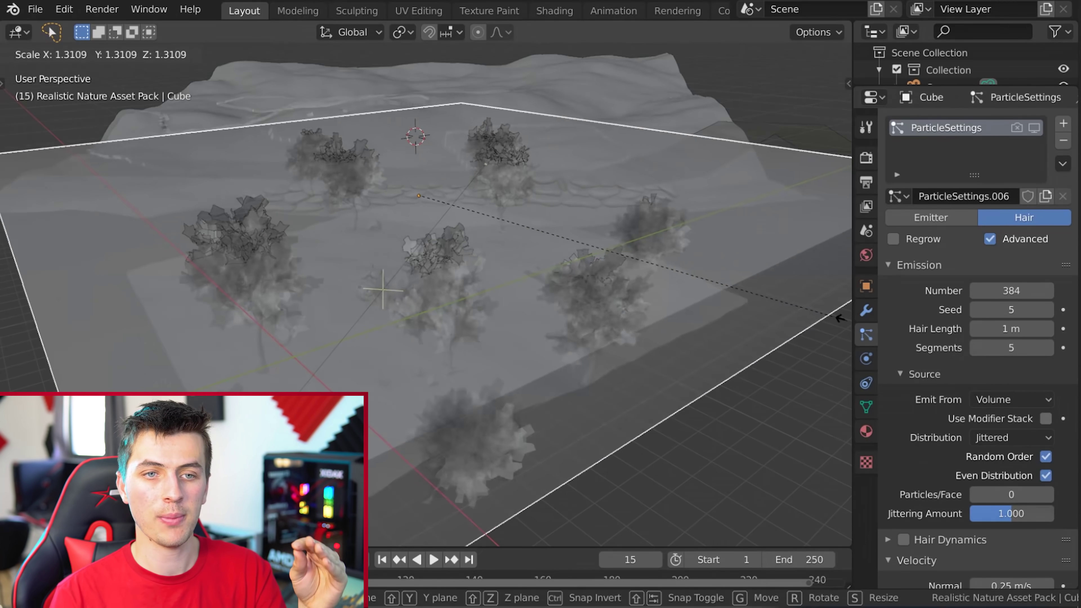
left_click(771, 294)
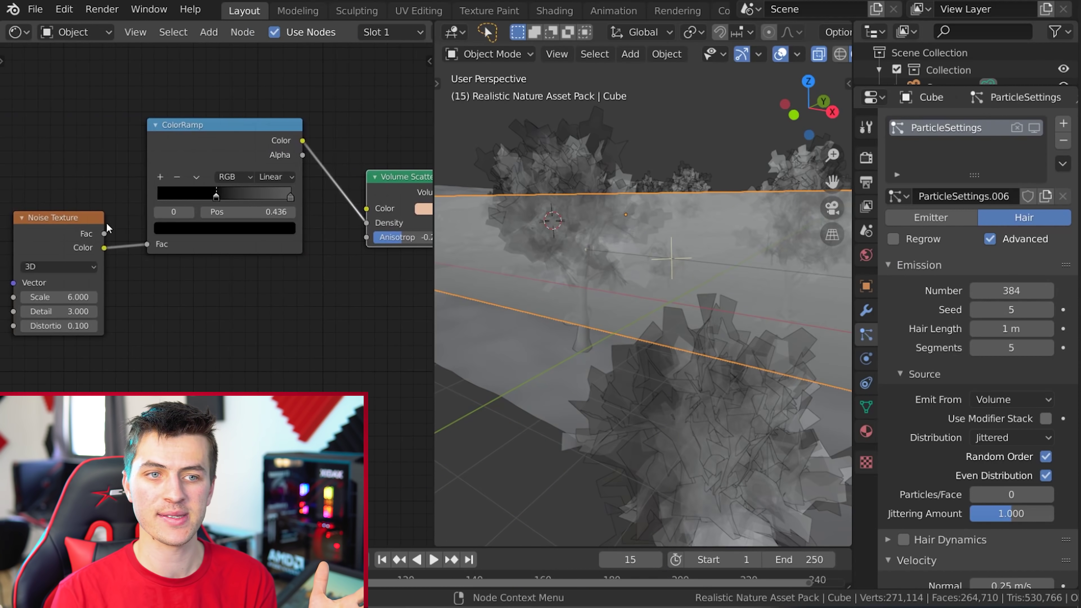
Rearrange the Noise Texture, ColorRamp and Material Output nodes, then view through the scene camera.
left_click_drag(51, 229, 62, 197)
left_click_drag(256, 146, 244, 166)
middle_click_drag(355, 271, 172, 320)
key("KP_0")
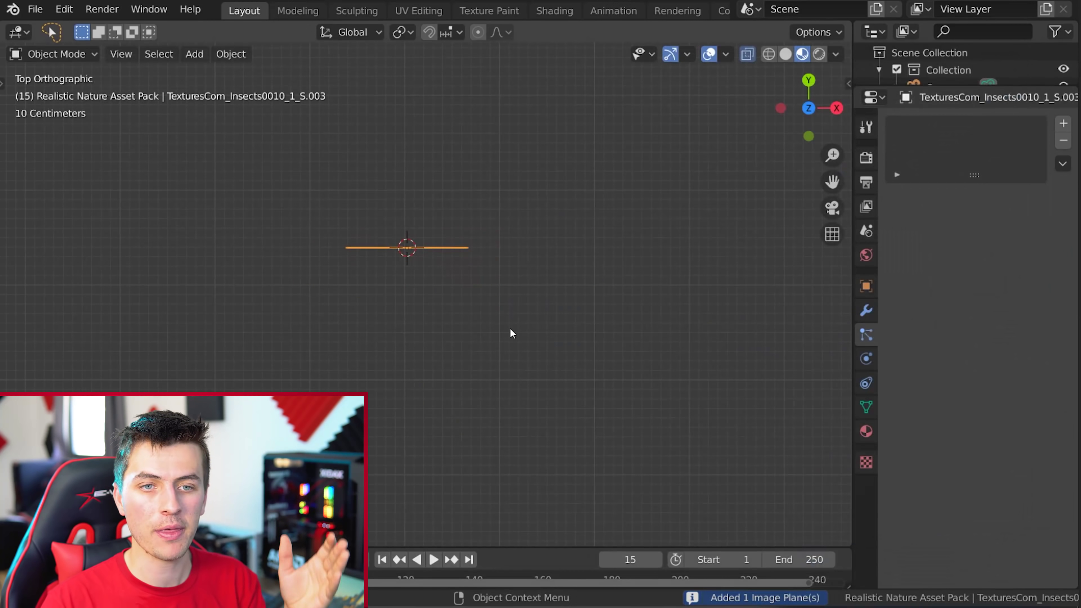
Rotate the moth image plane to lie flat and centre the view on it.
key("r")
left_click(598, 331)
key("KP_Decimal")
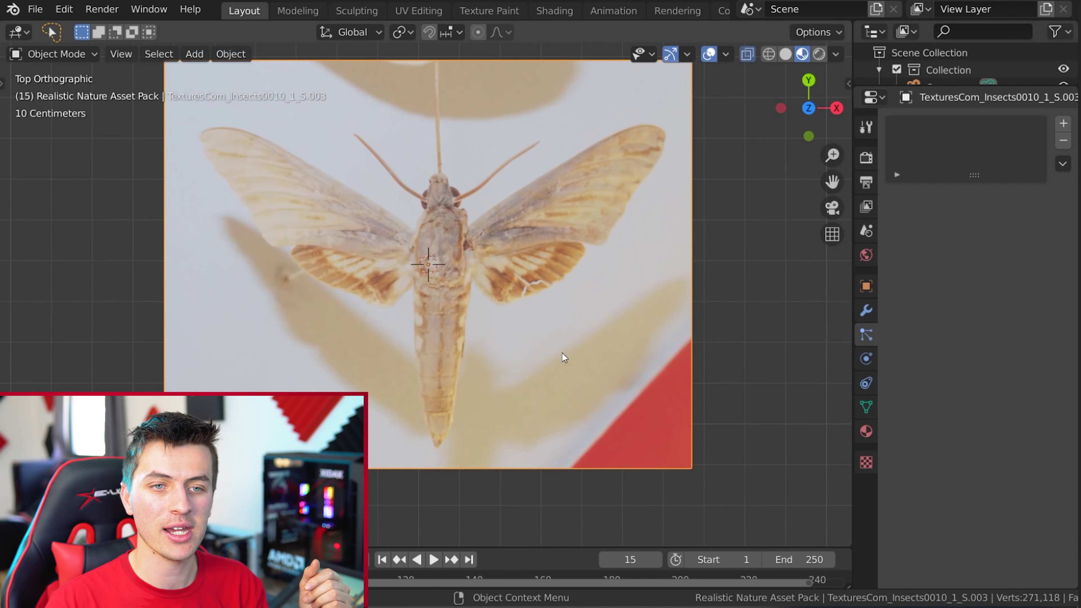
In Edit Mode, knife-cut around the moth outline and remove the background.
key("Tab")
key("k")
left_click(433, 448)
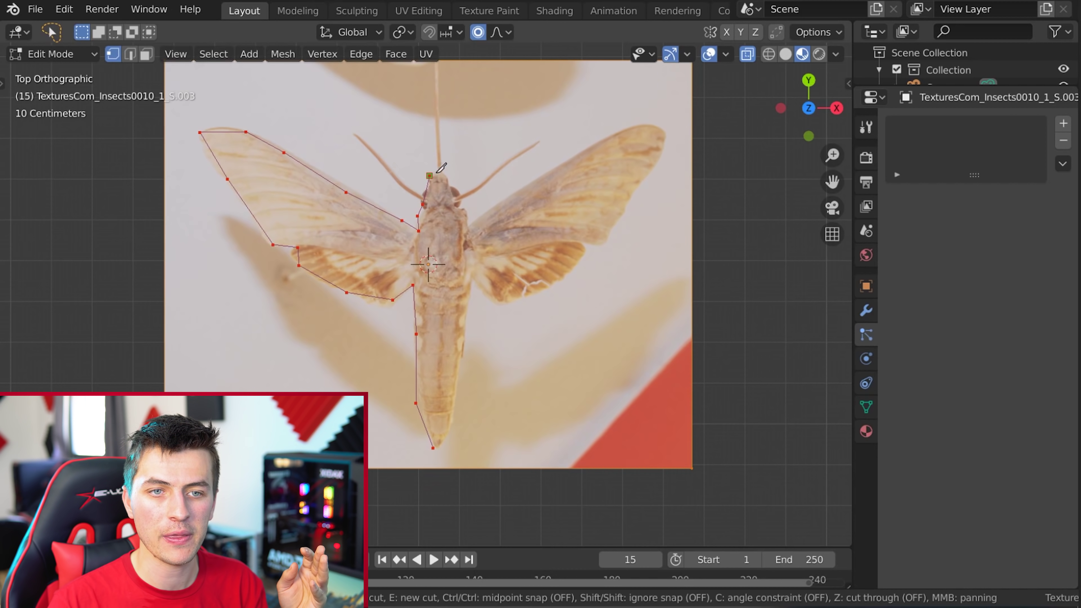
key("Return")
Extrude the cut-out moth to give it thickness.
middle_click_drag(615, 228, 553, 256)
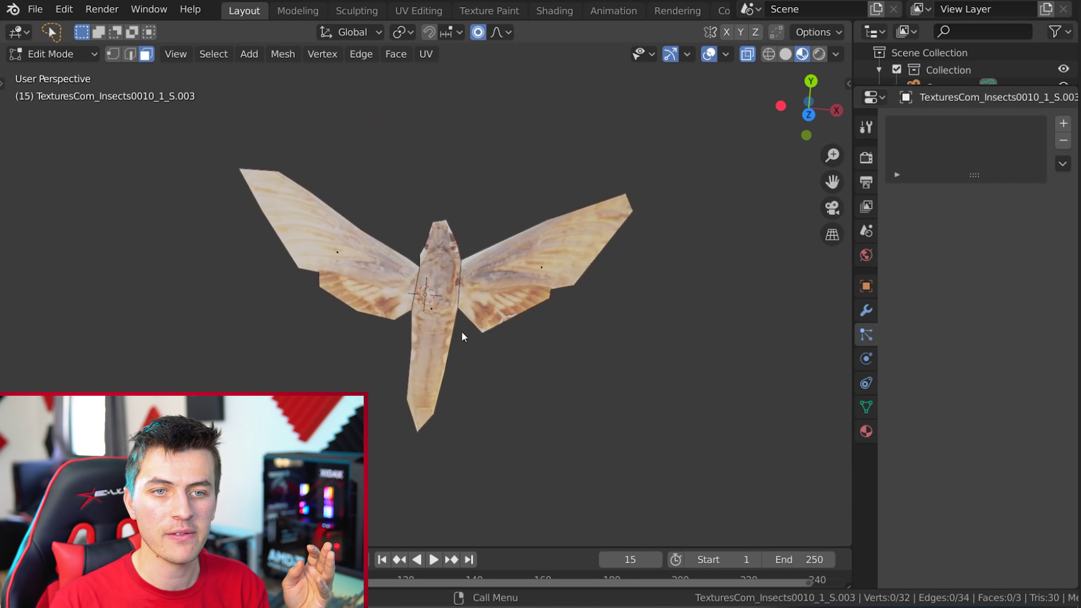
middle_click_drag(459, 333, 514, 259)
key("e")
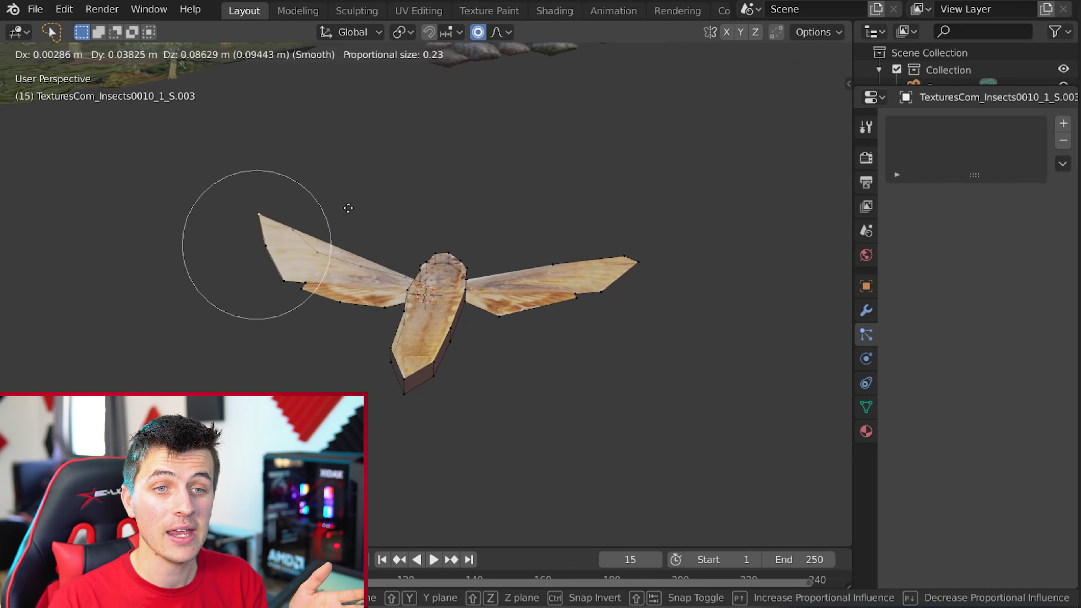
scroll(345, 205, "down", 3)
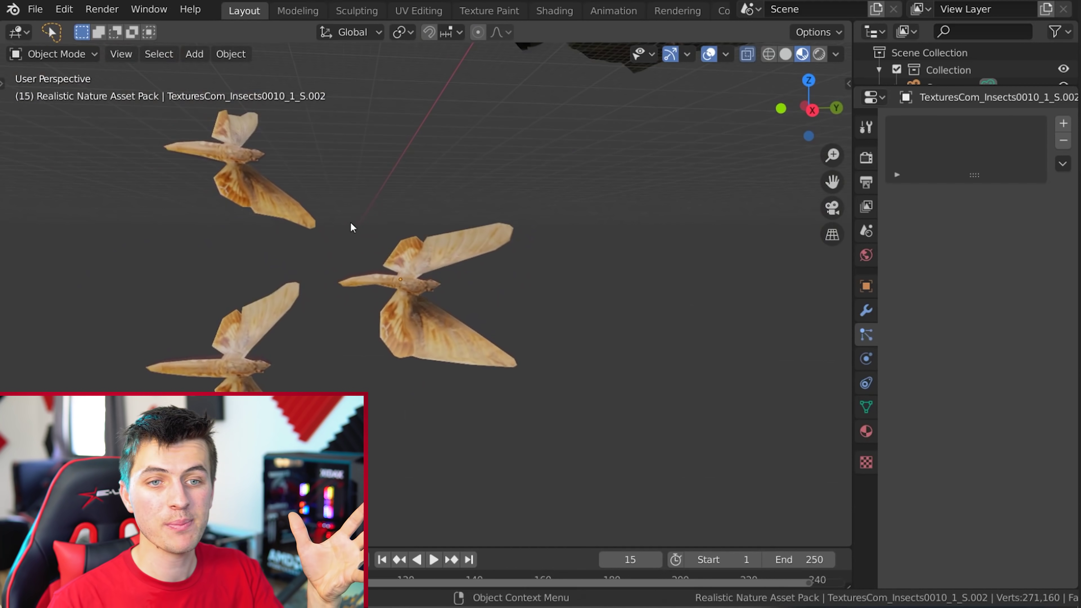
Set the moth particles to emit from the cube's Volume and show them in the viewport.
middle_click_drag(350, 225, 511, 268)
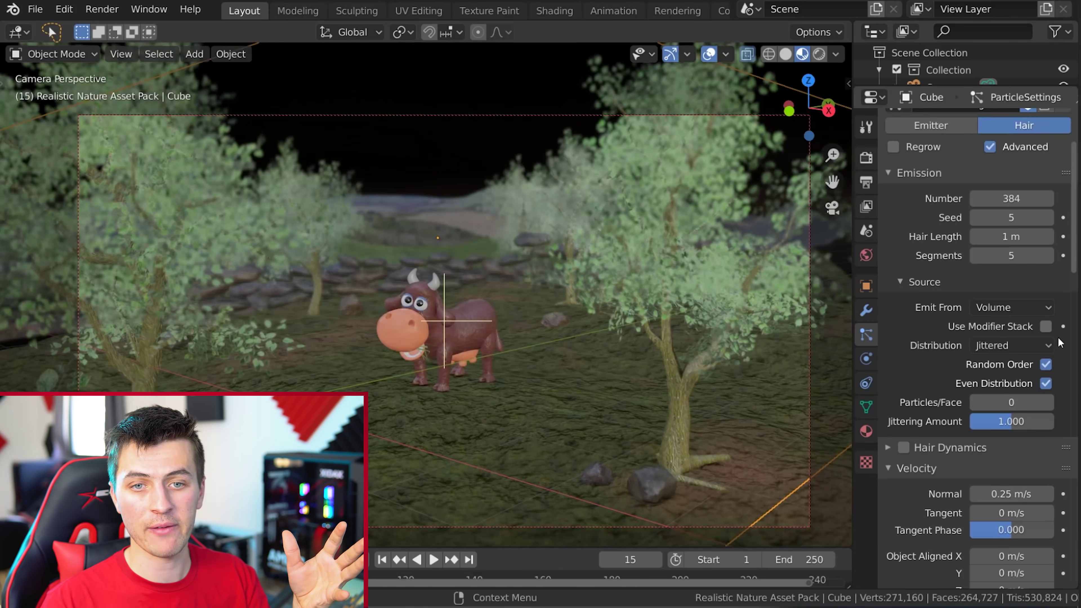
left_click(1033, 304)
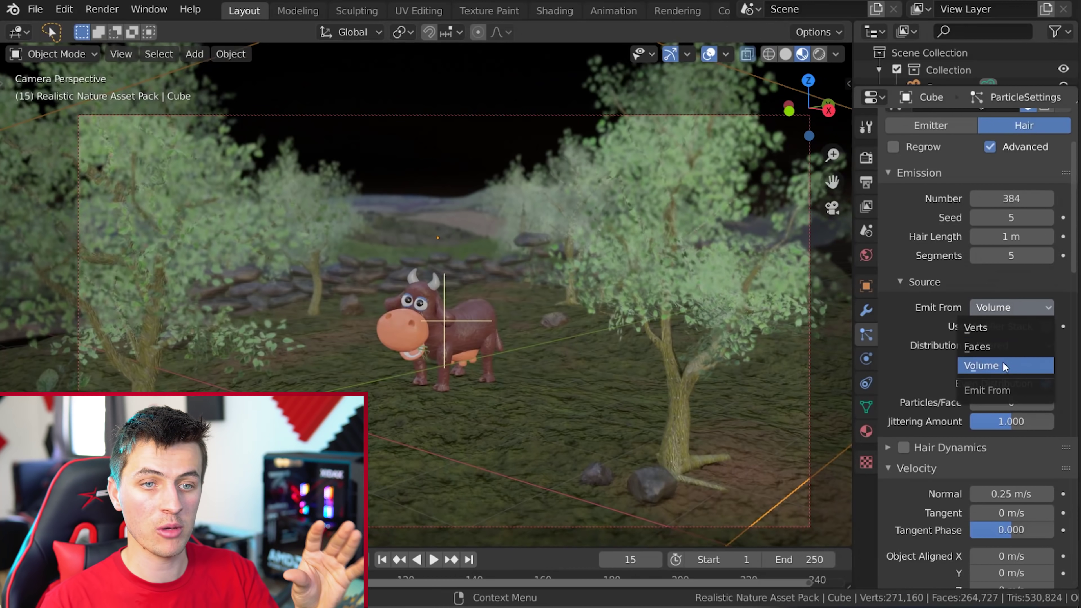
left_click(1023, 365)
scroll(1024, 364, "up", 5)
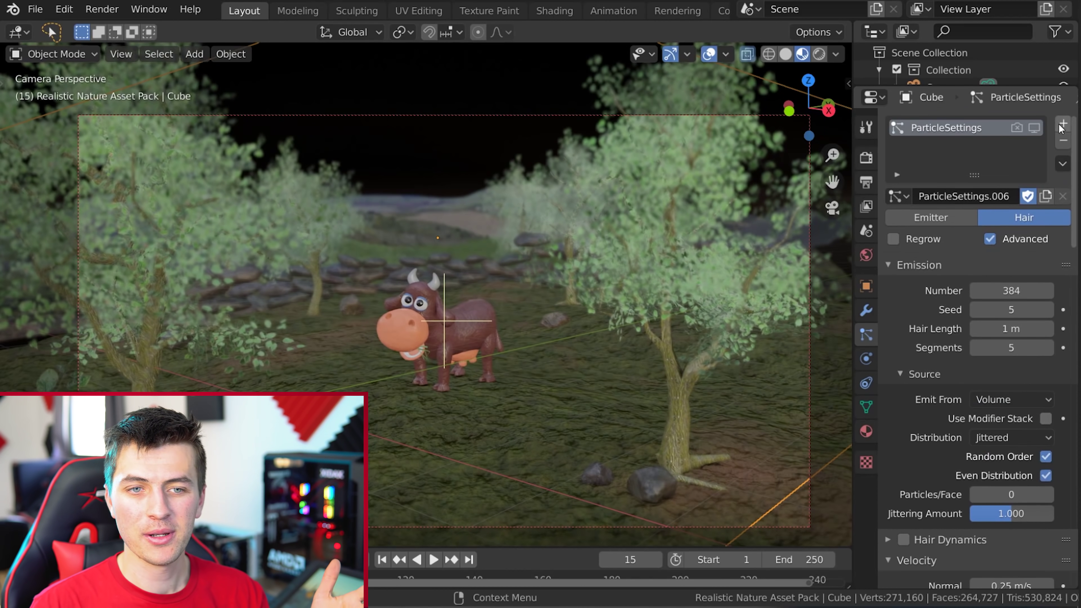
left_click(1034, 128)
scroll(411, 208, "up", 6)
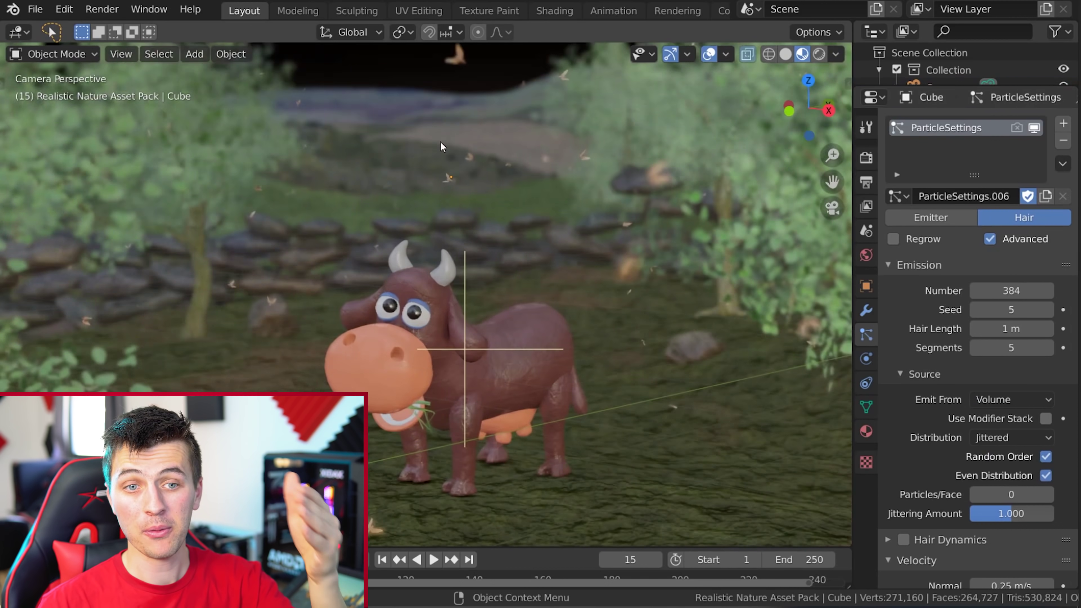
scroll(282, 194, "up", 3)
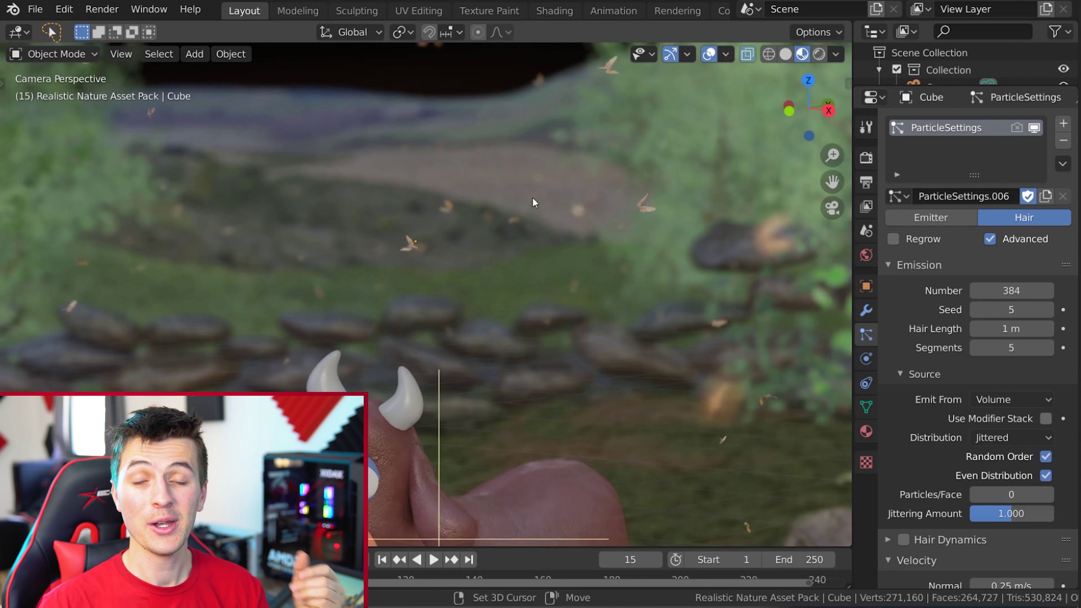
scroll(596, 328, "up", 4)
middle_click_drag(519, 208, 575, 216, "shift")
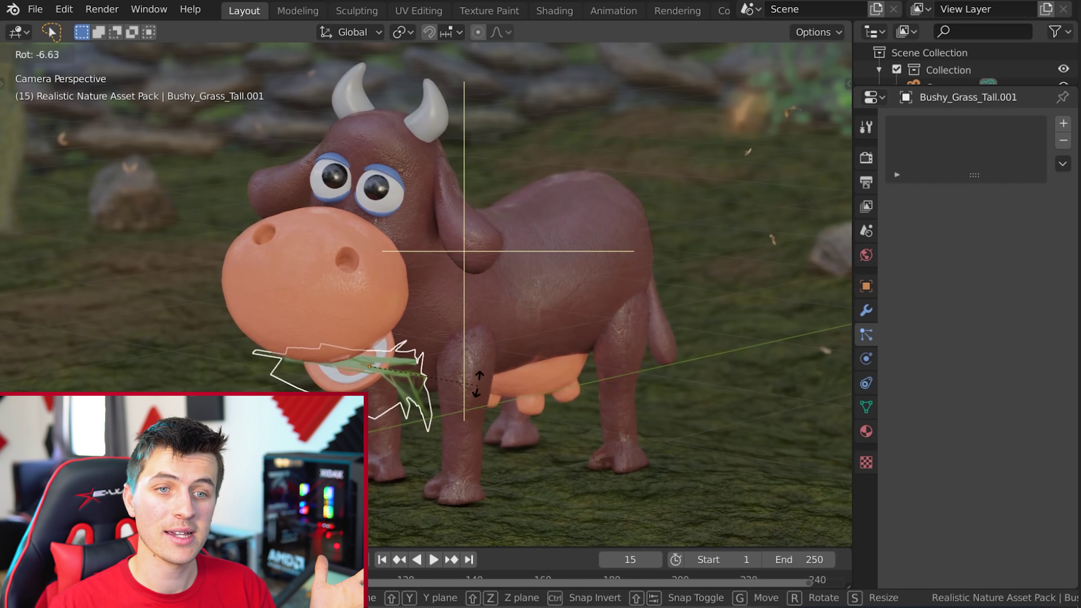
Move the Bushy_Grass_Tall.001 tuft slightly higher in the cow's mouth.
left_click(470, 360)
key("g")
left_click(471, 360)
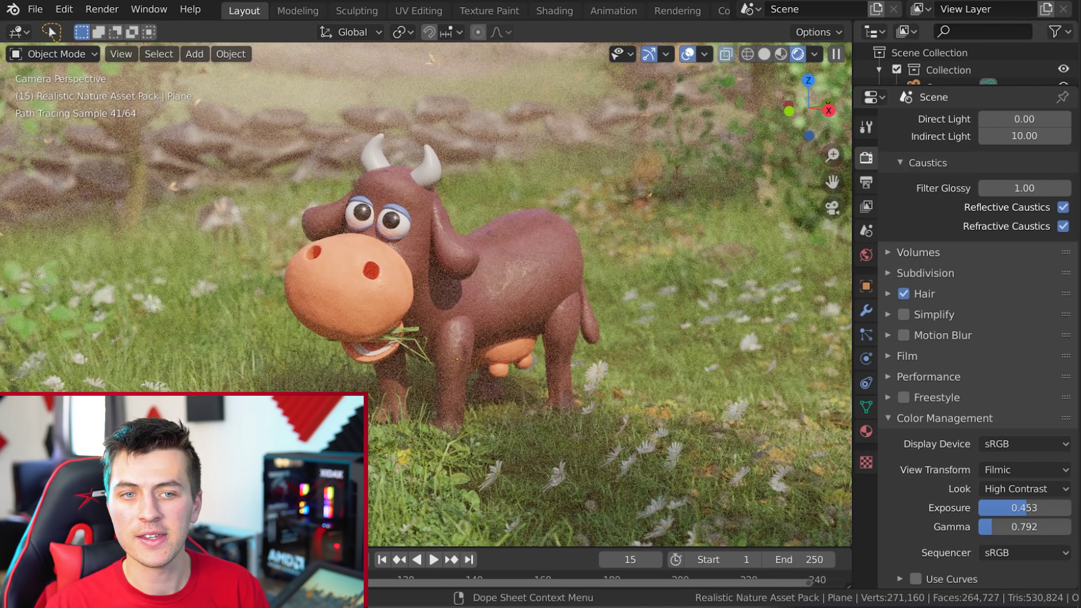